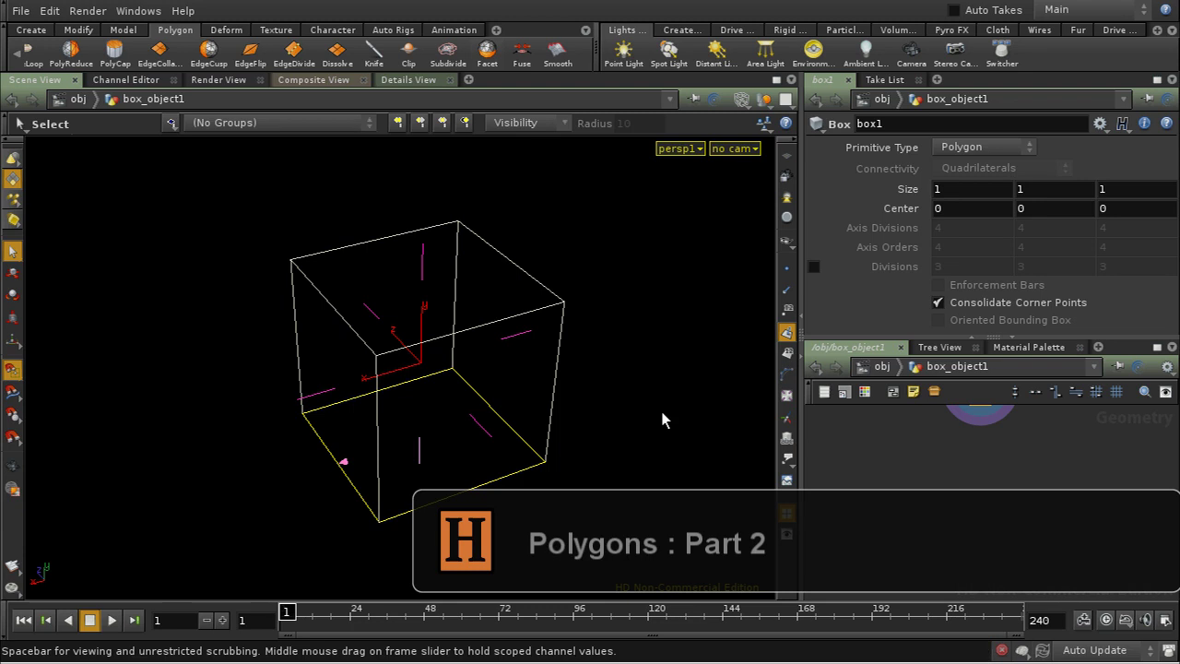
# Select the whole box and add a Facet node with Unique Points turned on.
pyautogui.moveTo(661, 411)
pyautogui.mouseDown()
pyautogui.moveTo(650, 393)
pyautogui.moveTo(650, 422)
pyautogui.mouseUp()
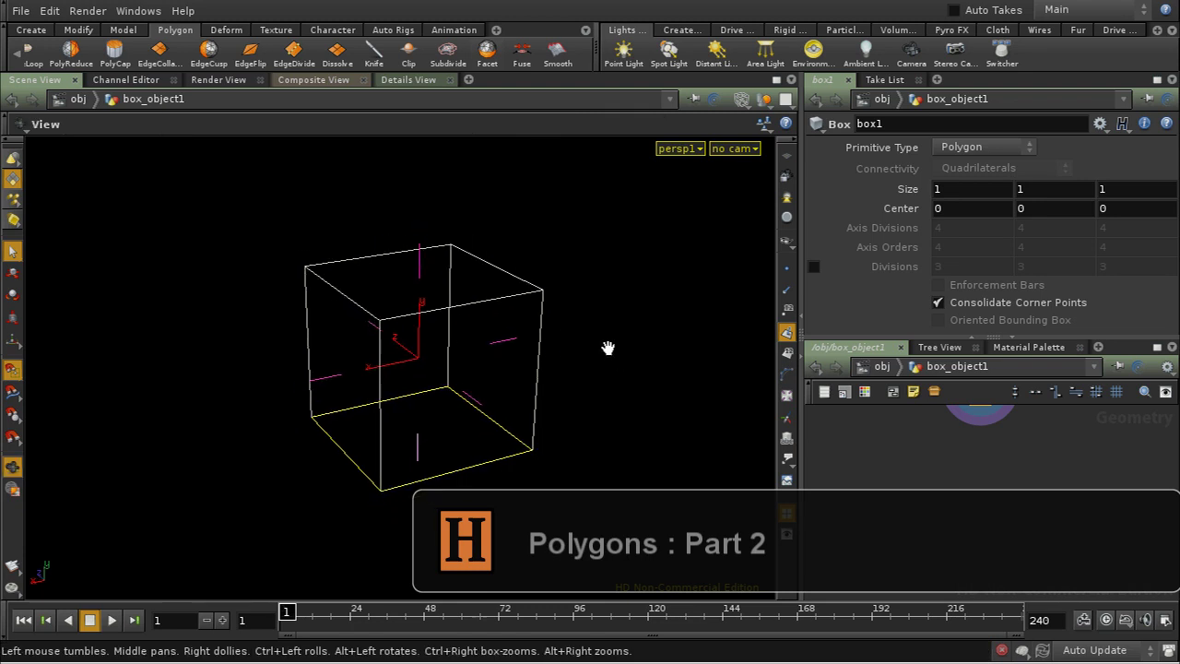
pyautogui.press('s')
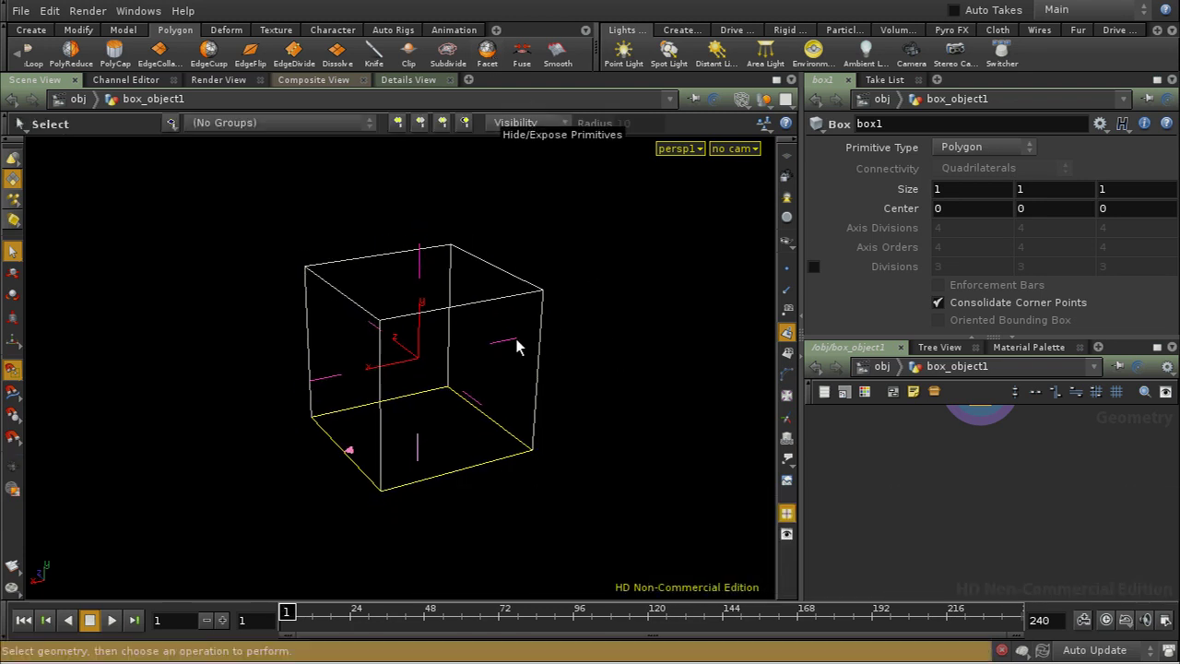
pyautogui.press('space')
pyautogui.moveTo(659, 378); pyautogui.dragTo(664, 366)
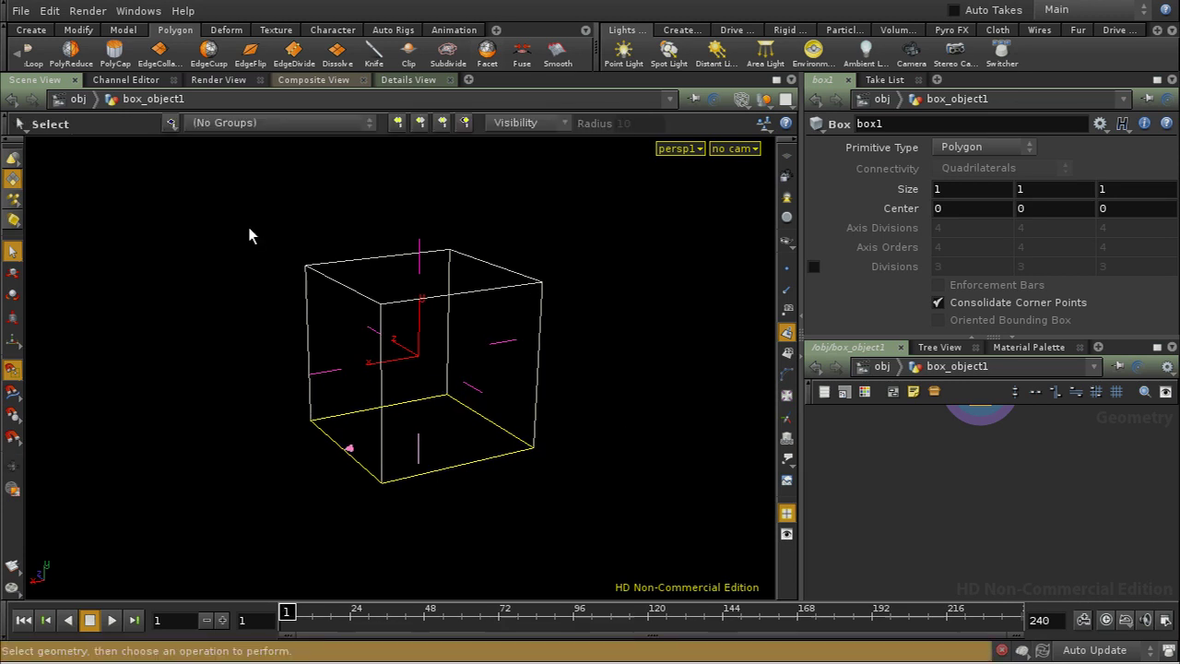
pyautogui.moveTo(540, 473); pyautogui.dragTo(541, 475)
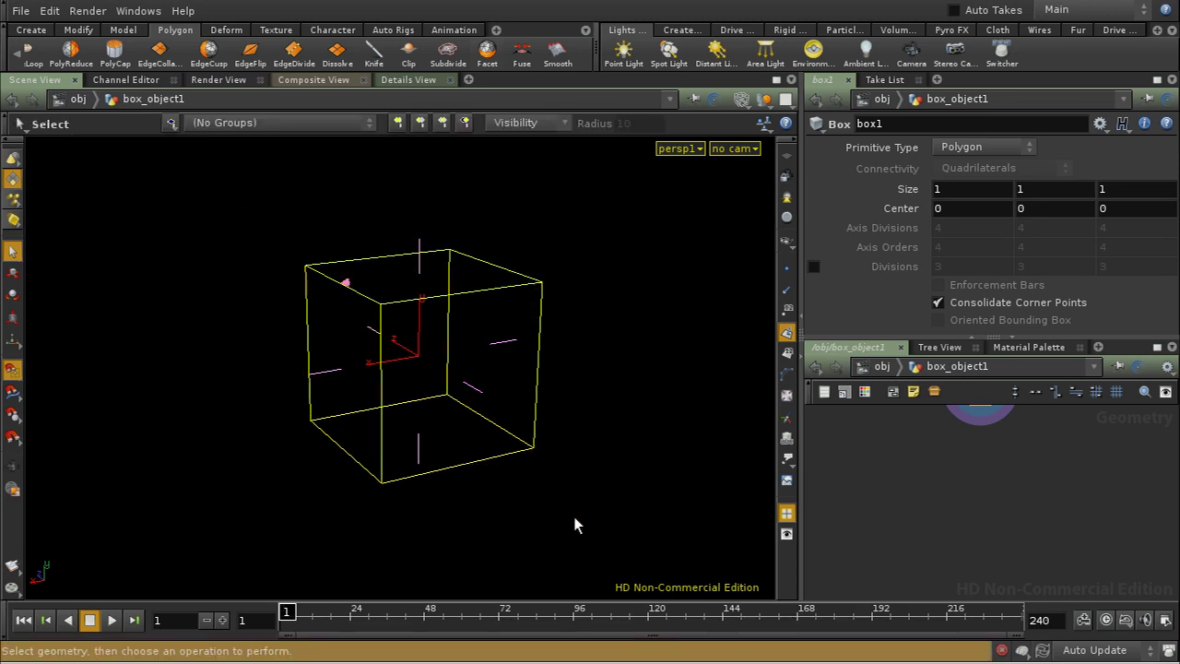
pyautogui.click(486, 51)
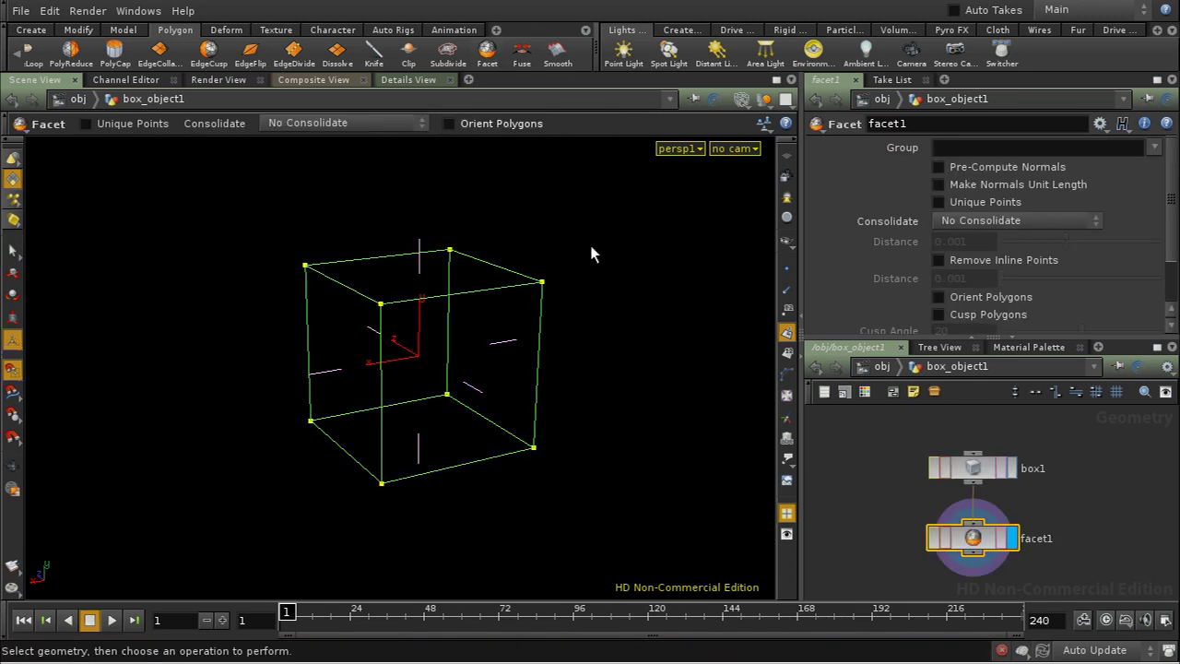
pyautogui.click(942, 201)
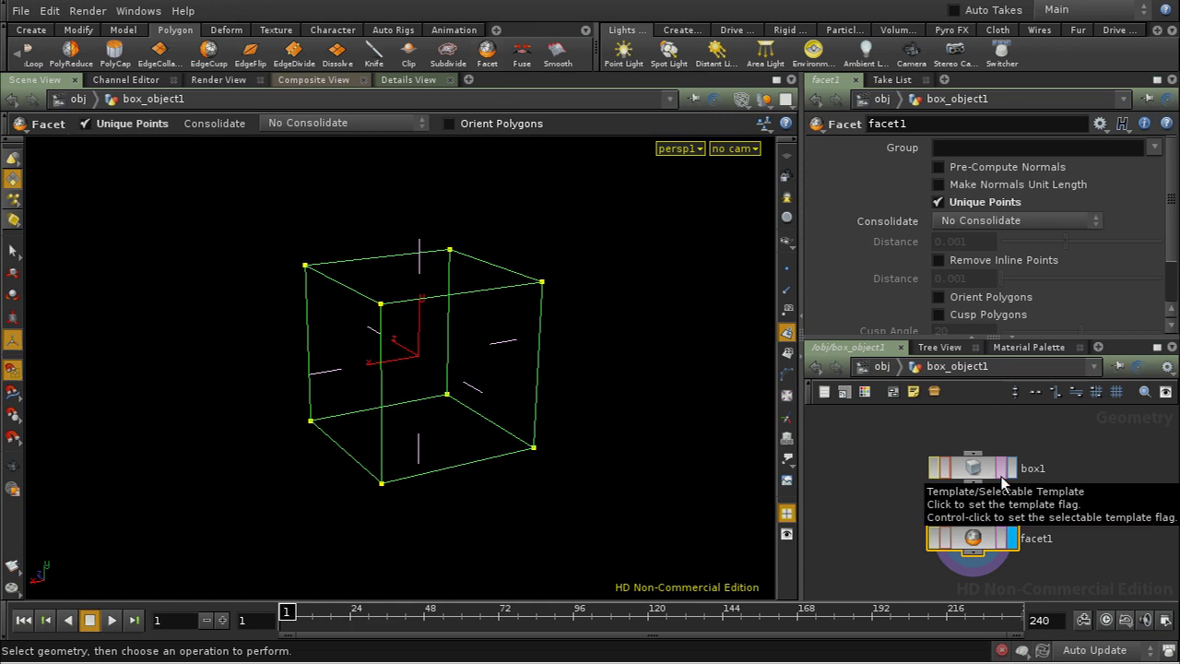
# Search the network's node menu for Subdivide below facet1.
pyautogui.moveTo(1026, 551); pyautogui.dragTo(1040, 506, button='middle')
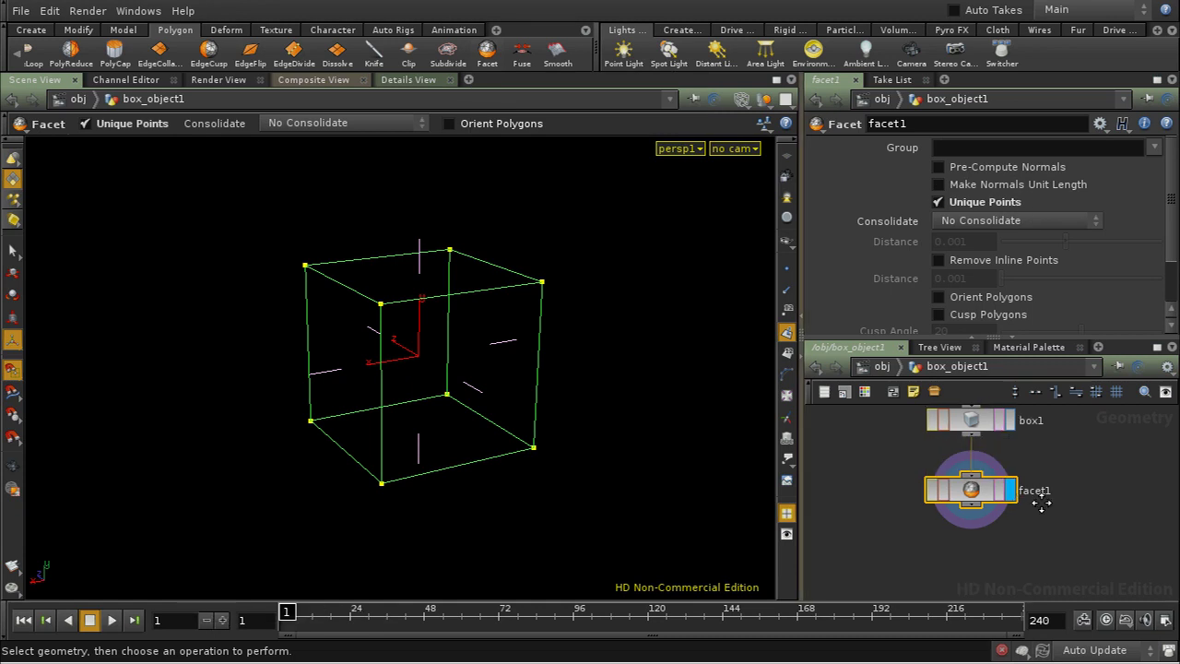
pyautogui.press('Tab')
pyautogui.write('Subdivide')
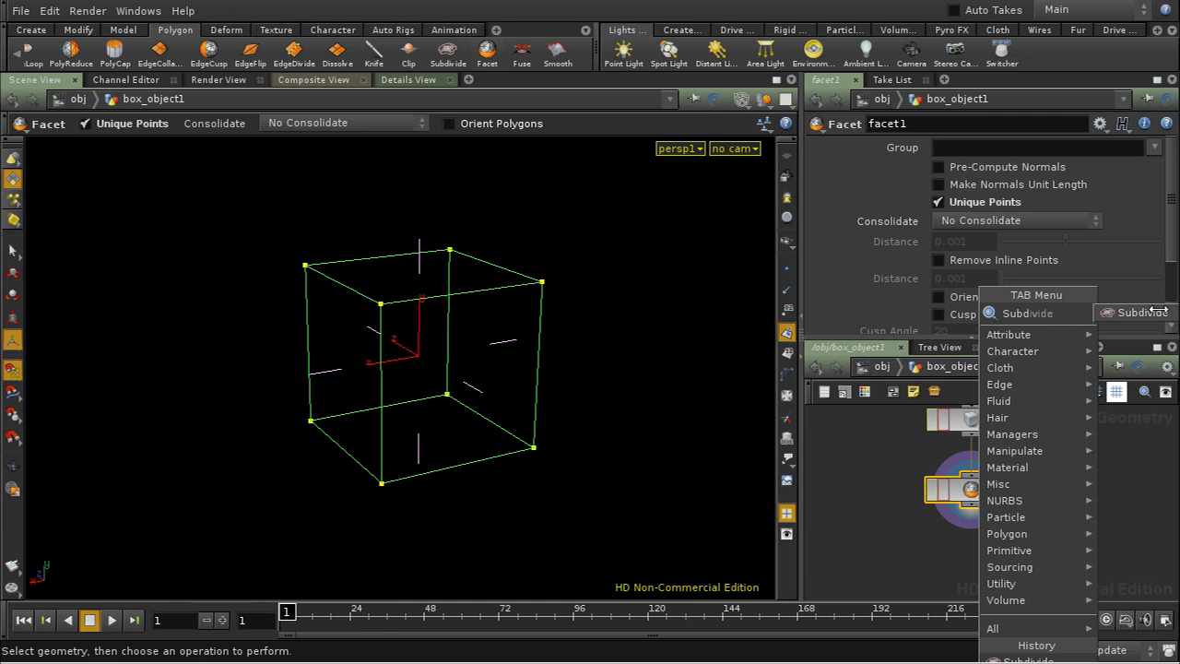
# Place subdivide1 under facet1, display it, and inspect the Depth 1 split faces.
pyautogui.press('Return')
pyautogui.click(981, 563)
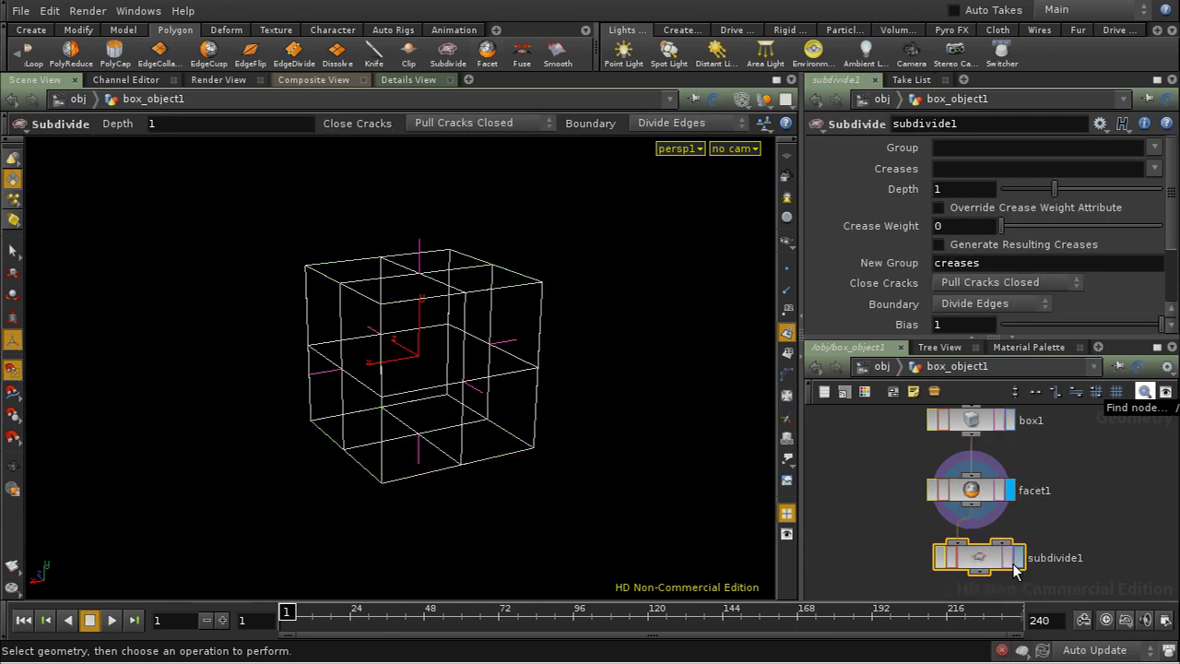
pyautogui.click(1013, 558)
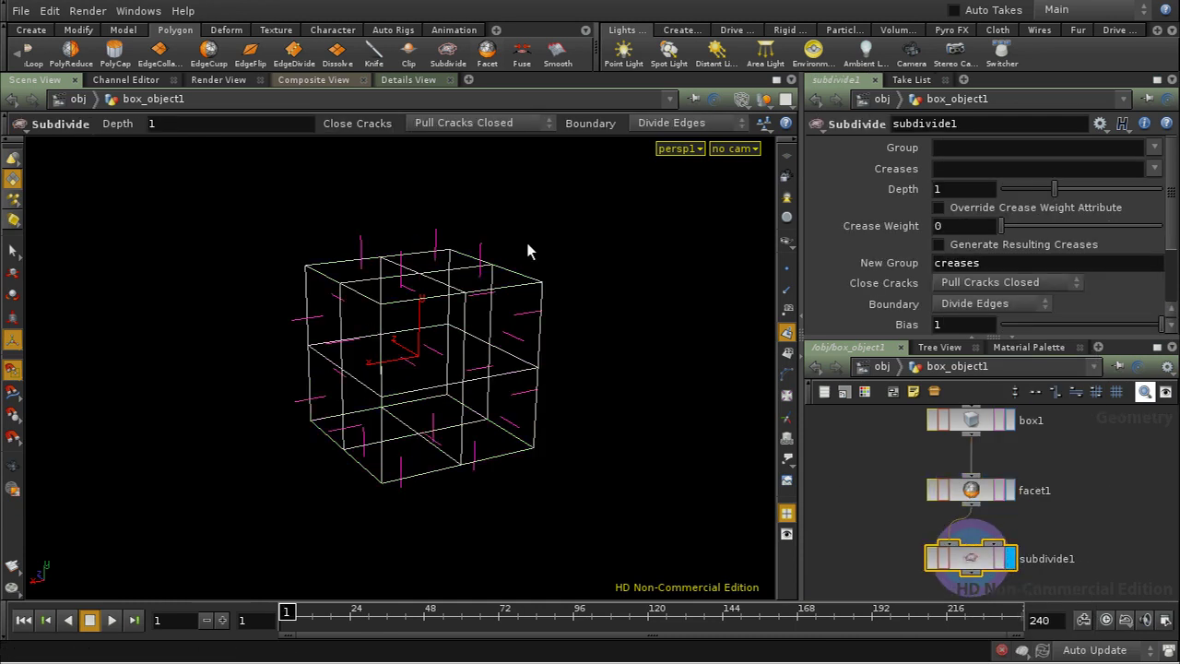
pyautogui.moveTo(527, 244); pyautogui.dragTo(448, 319)
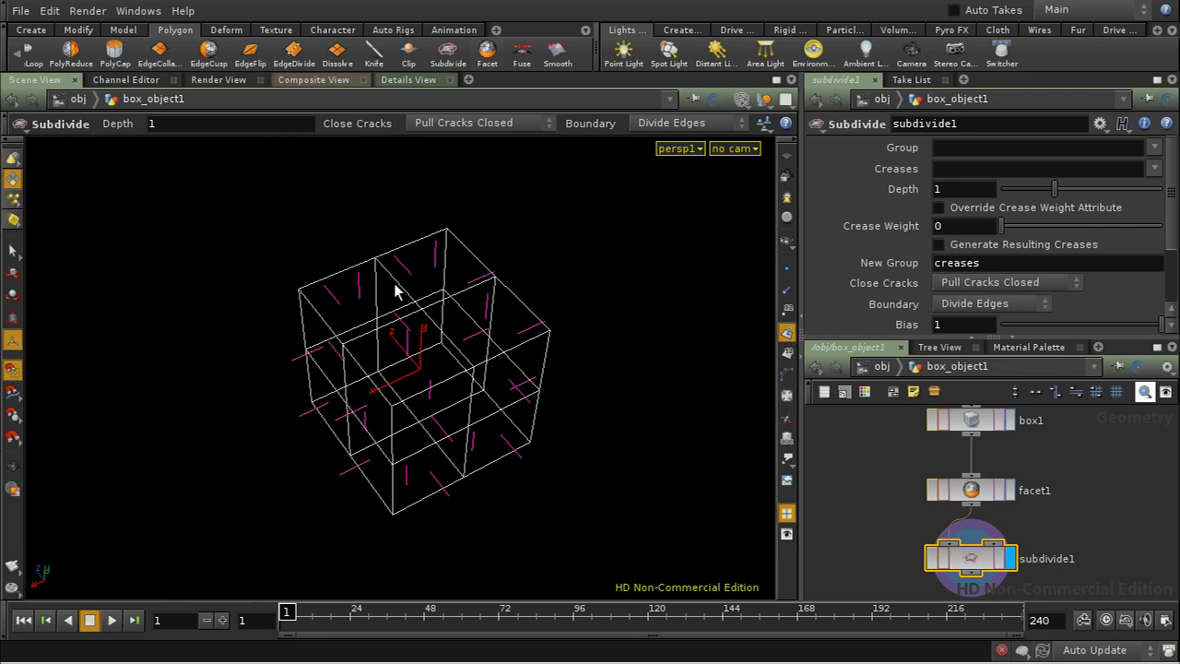
pyautogui.press('Escape')
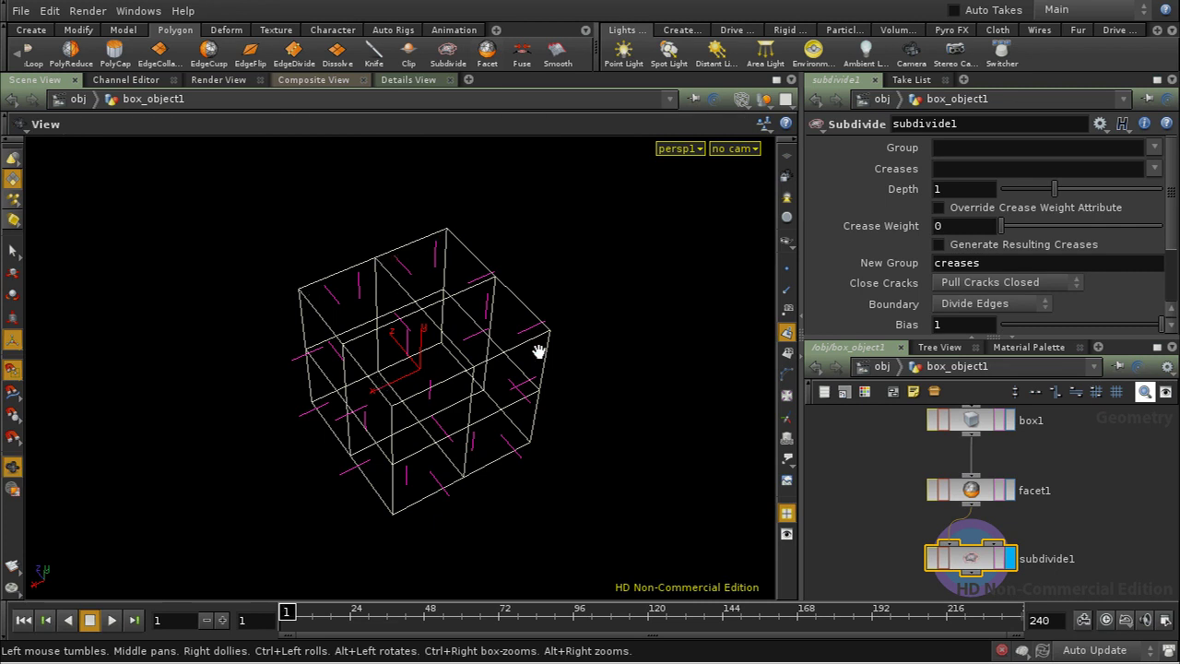
pyautogui.moveTo(461, 523); pyautogui.dragTo(450, 444)
pyautogui.press('Return')
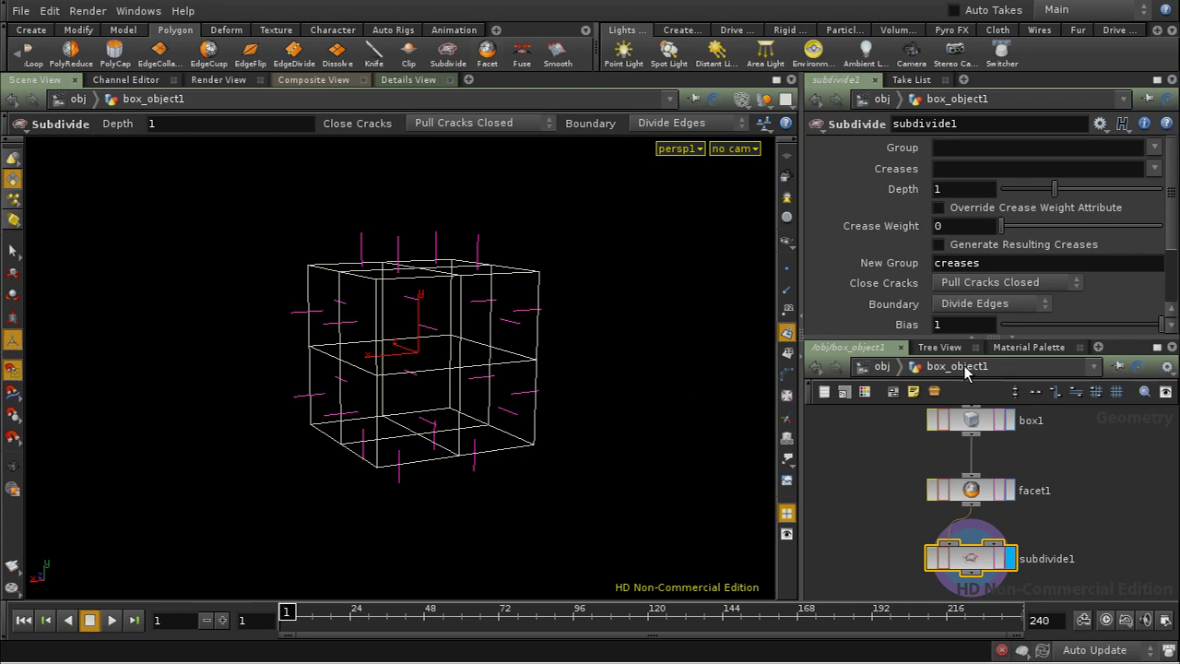
pyautogui.moveTo(1056, 193)
pyautogui.mouseDown()
pyautogui.moveTo(1084, 196)
pyautogui.moveTo(1039, 198)
pyautogui.mouseUp()
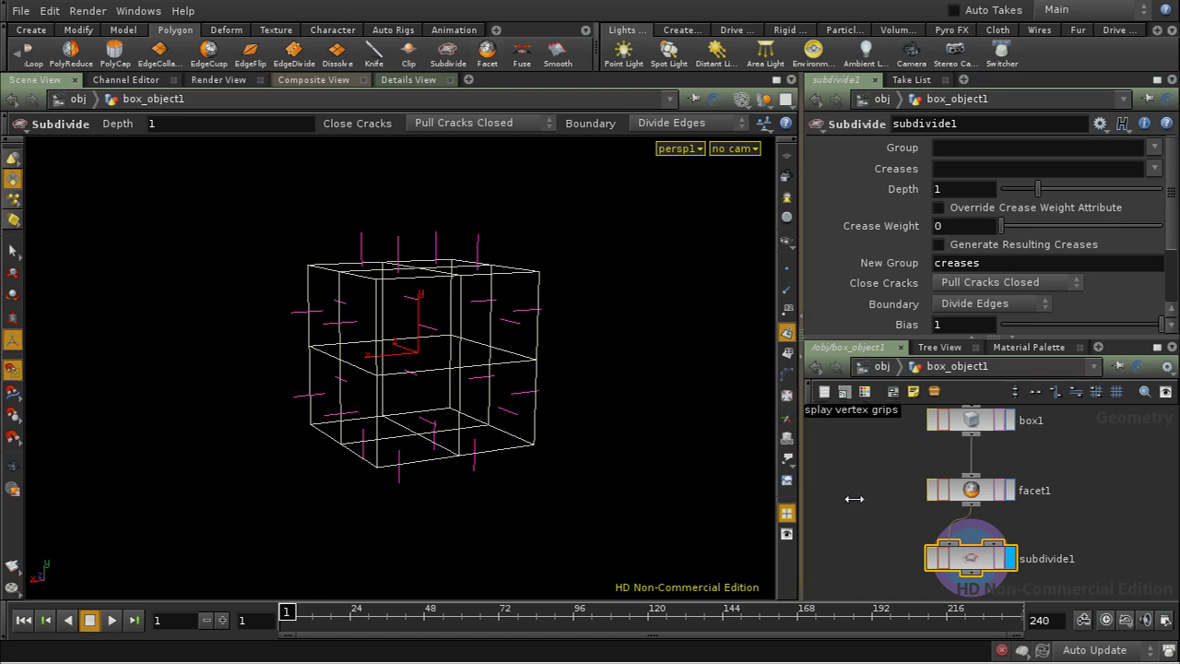
# Bypass facet1 and switch the viewport to shaded display.
pyautogui.click(931, 489)
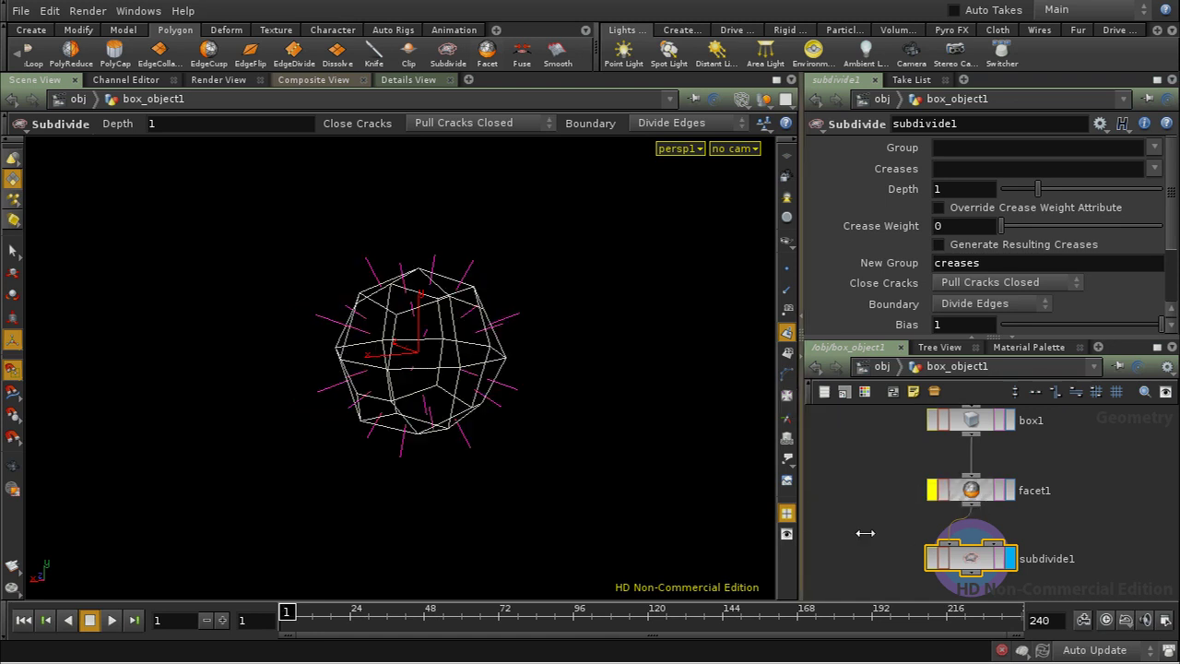
pyautogui.press('w')
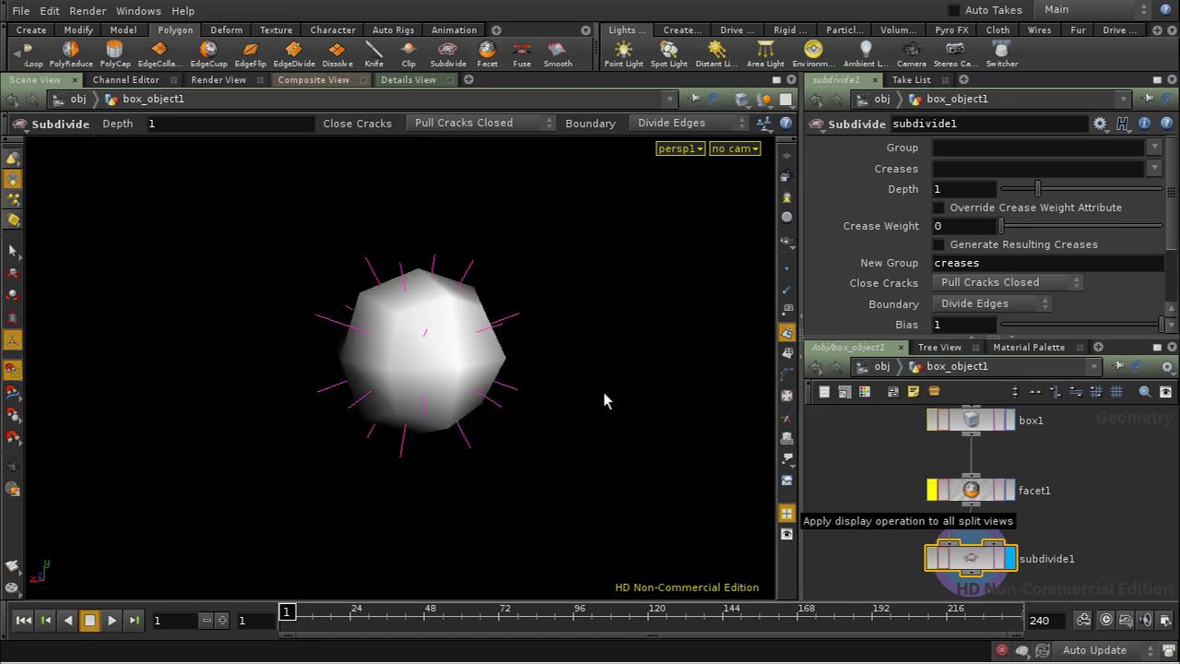
pyautogui.press('Escape')
pyautogui.moveTo(582, 314)
pyautogui.mouseDown()
pyautogui.moveTo(595, 418)
pyautogui.moveTo(596, 391)
pyautogui.mouseUp()
pyautogui.press('Return')
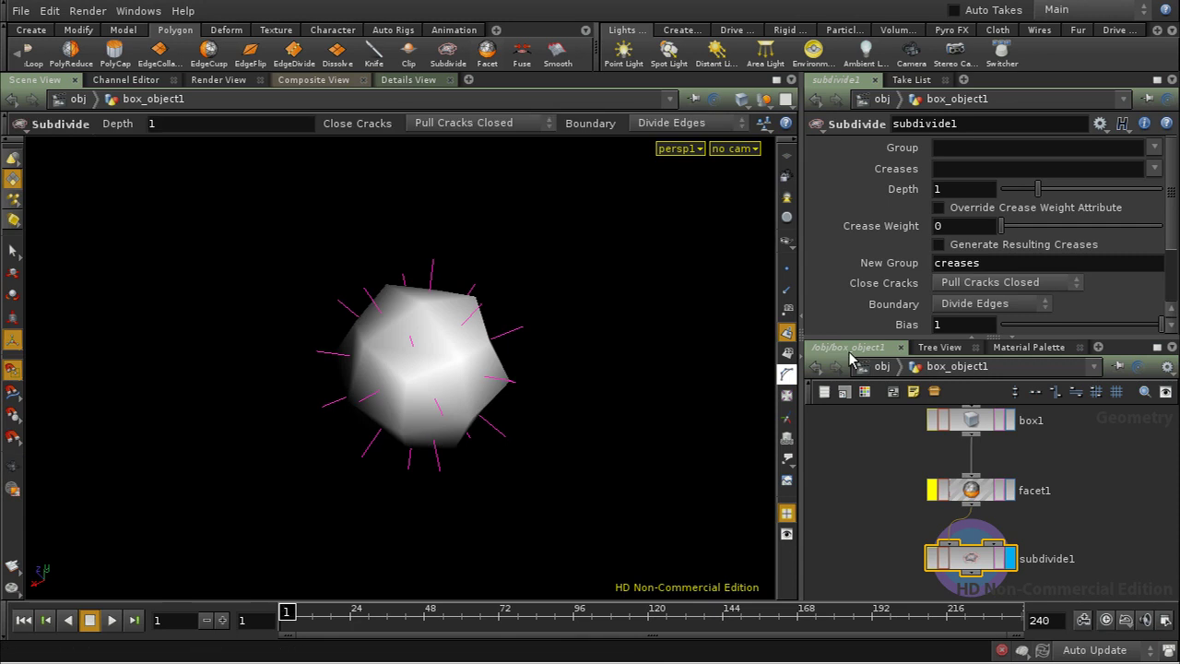
# Raise subdivide1's Depth from 1 to 2 to get a smooth sphere.
pyautogui.moveTo(1041, 188); pyautogui.dragTo(1088, 193)
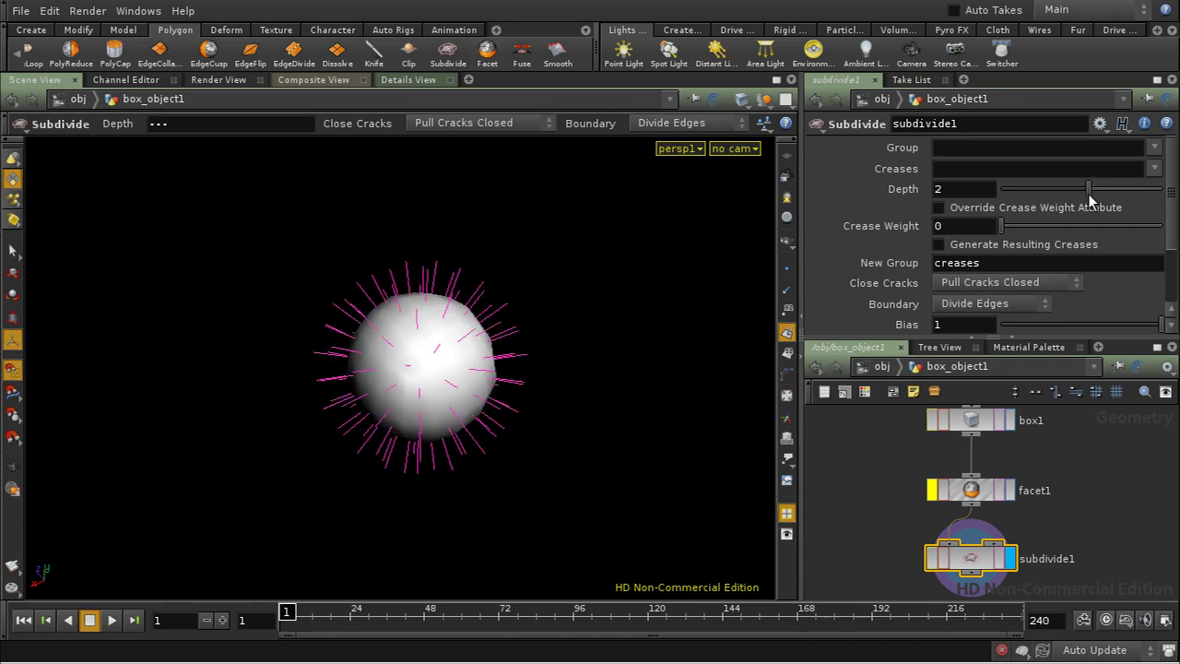
pyautogui.press('Escape')
pyautogui.moveTo(645, 405); pyautogui.dragTo(593, 342)
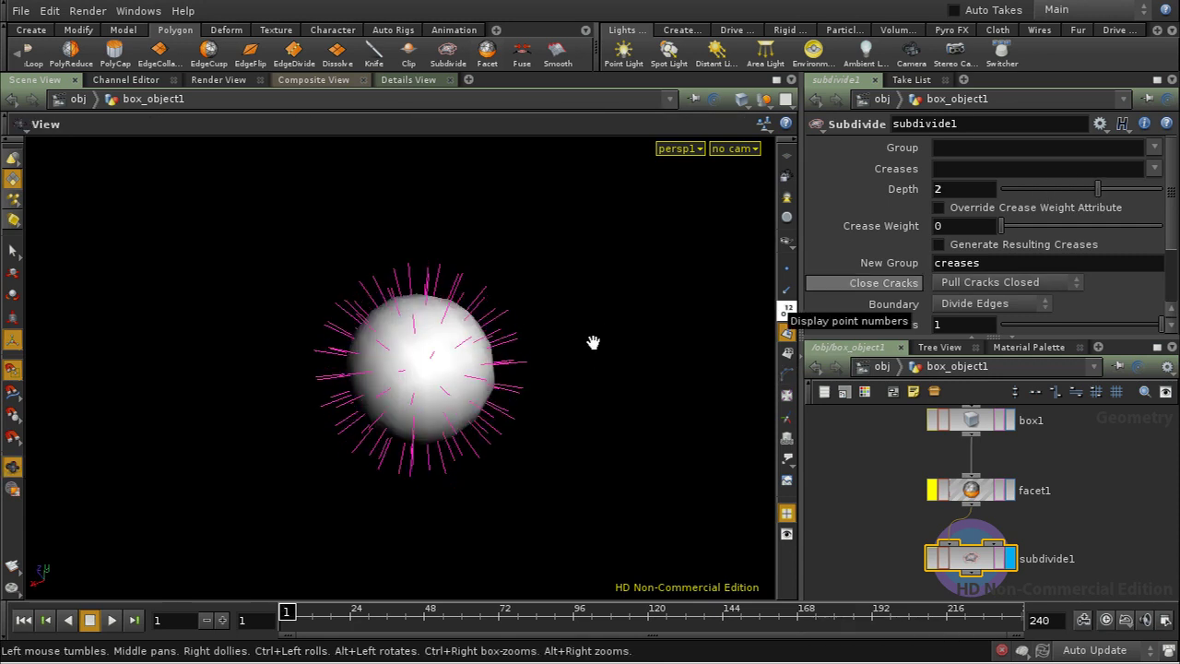
pyautogui.press('Return')
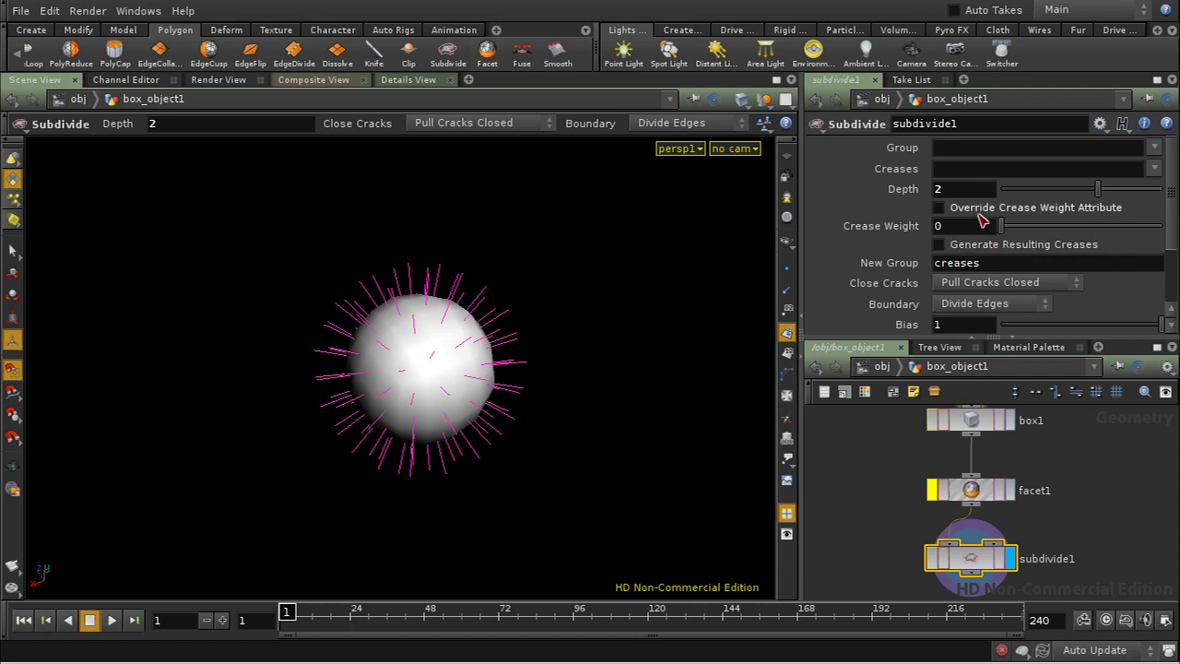
# Enable Override Crease Weight Attribute and set Crease Weight to 2.01 for a rounded cube.
pyautogui.click(938, 210)
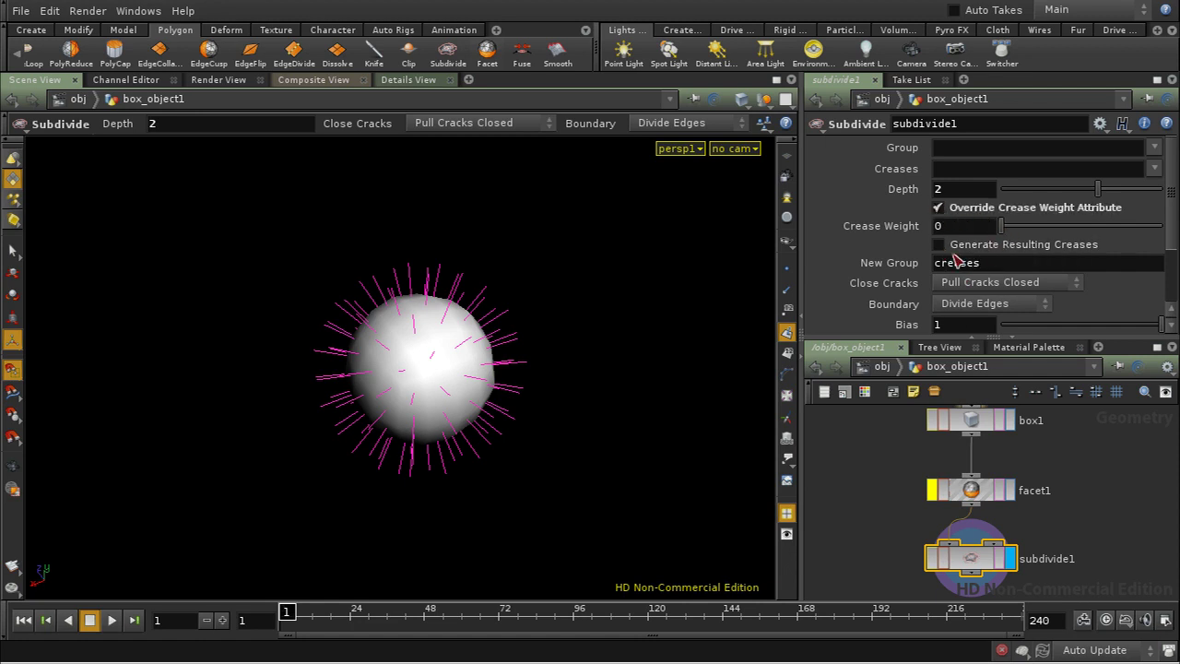
pyautogui.moveTo(1003, 226); pyautogui.dragTo(1036, 235)
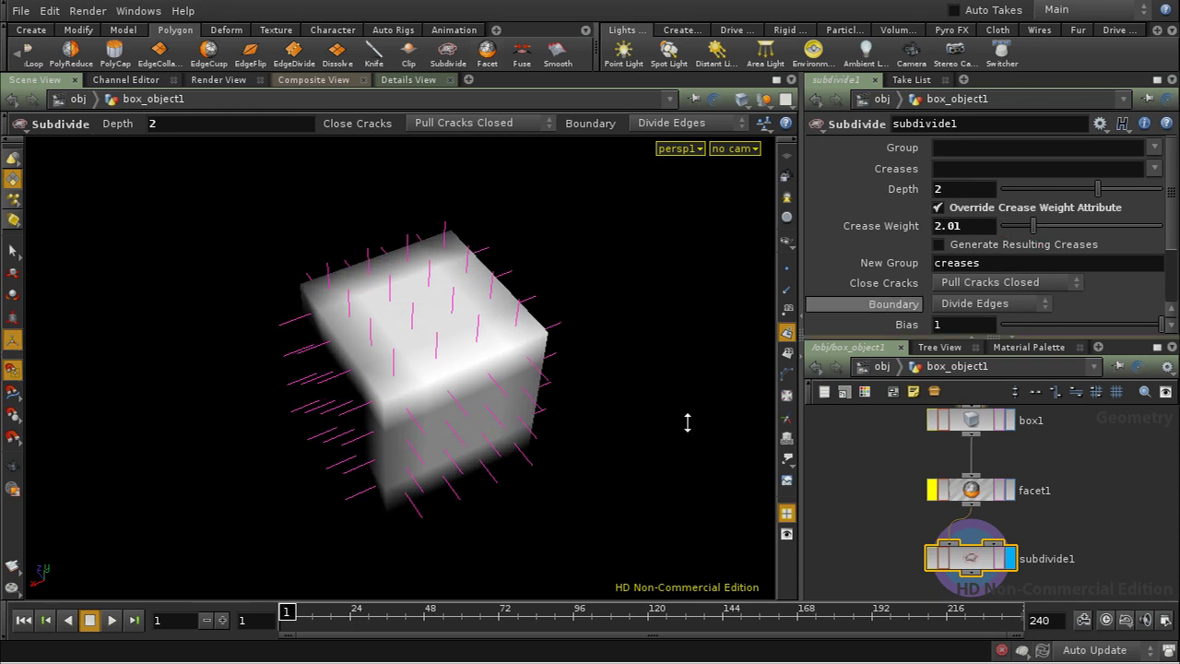
pyautogui.moveTo(685, 421); pyautogui.dragTo(600, 369)
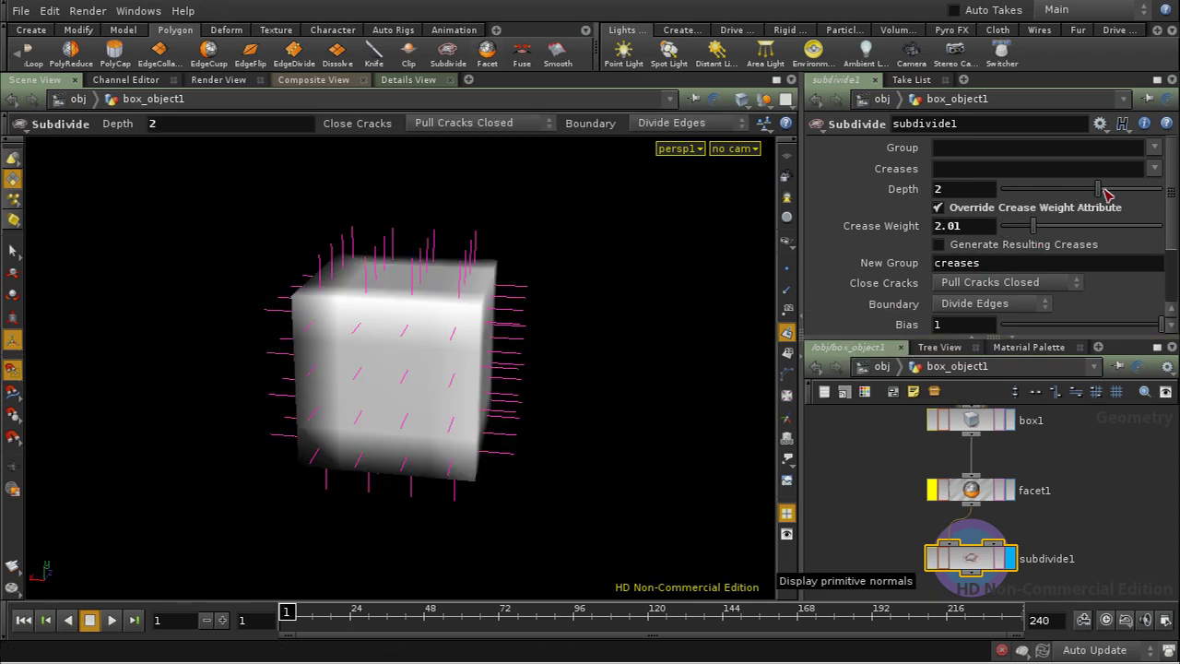
pyautogui.moveTo(1104, 194); pyautogui.dragTo(1172, 201)
pyautogui.moveTo(605, 349); pyautogui.dragTo(545, 399)
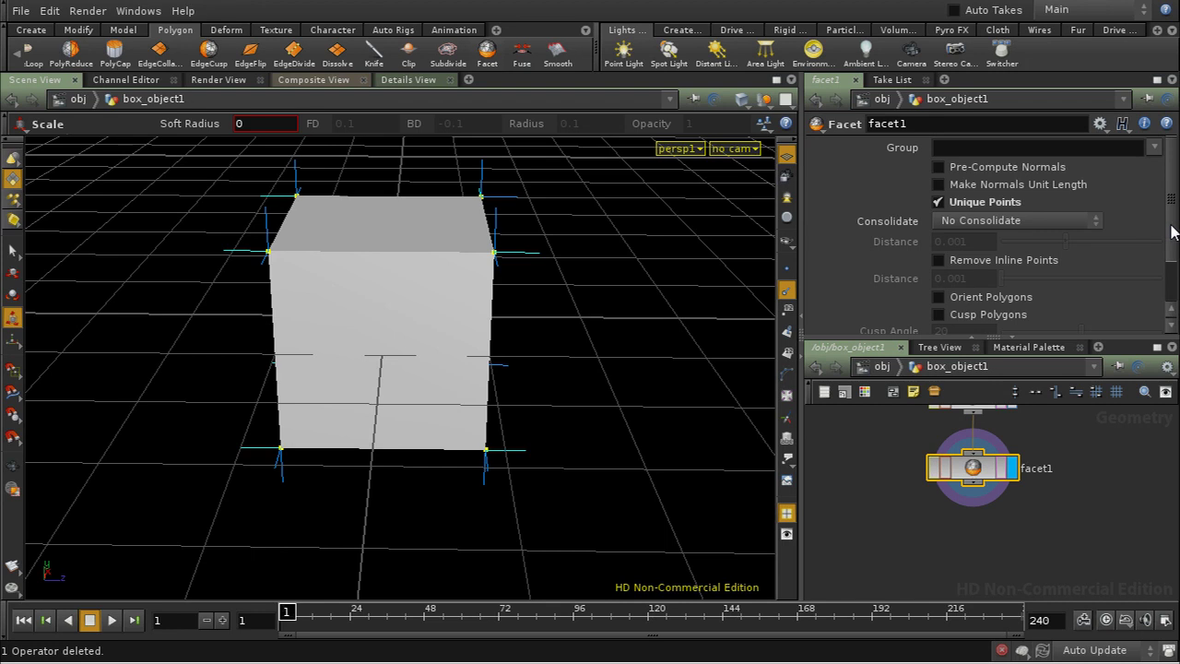
pyautogui.moveTo(1169, 230)
pyautogui.mouseDown()
pyautogui.moveTo(1174, 277)
pyautogui.moveTo(1169, 232)
pyautogui.mouseUp()
pyautogui.click(954, 226)
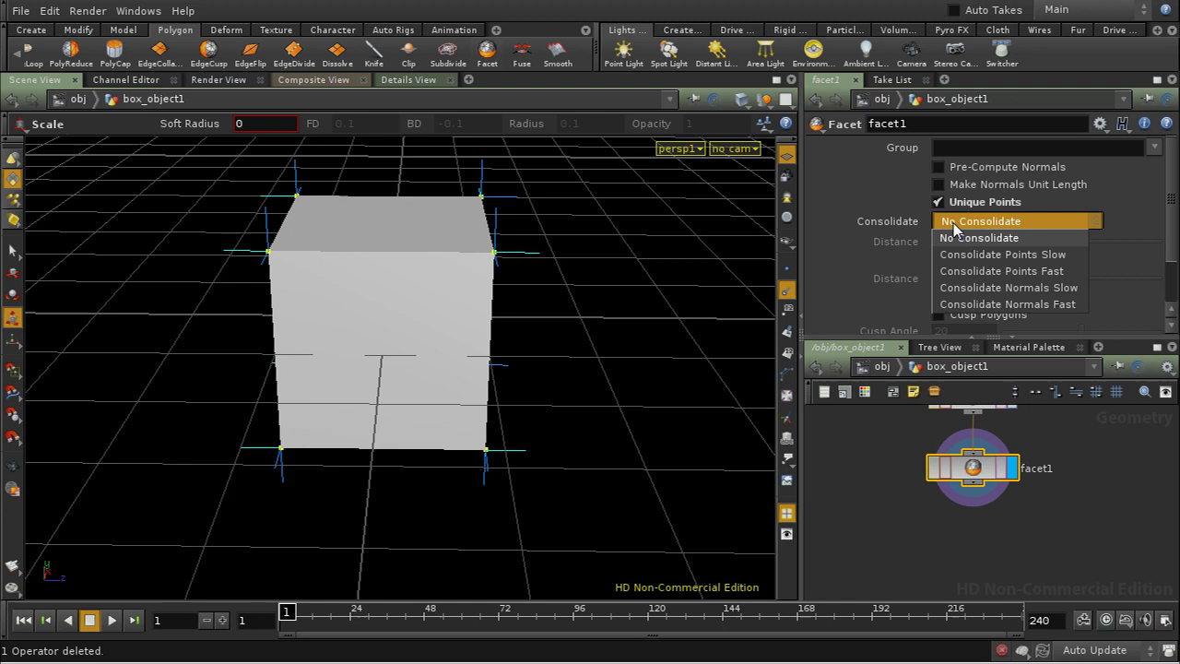
pyautogui.click(956, 226)
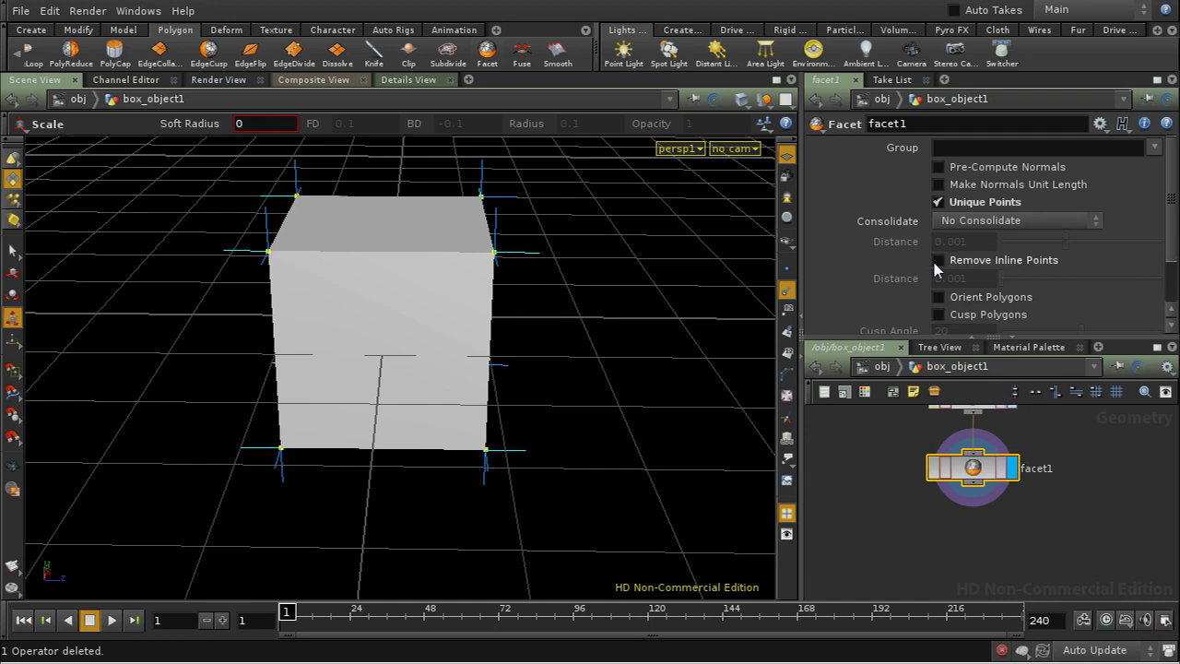
# Delete facet1 and split the cube with an edge loop through its top edge.
pyautogui.moveTo(1082, 456); pyautogui.dragTo(1082, 537, button='middle')
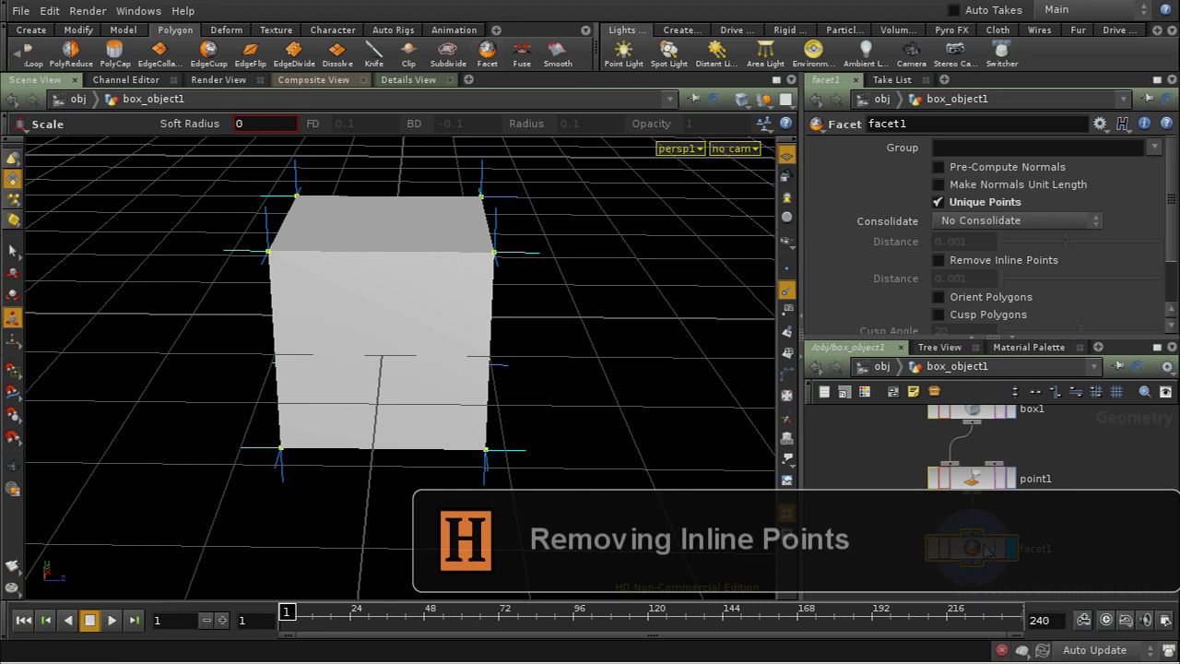
pyautogui.press('Delete')
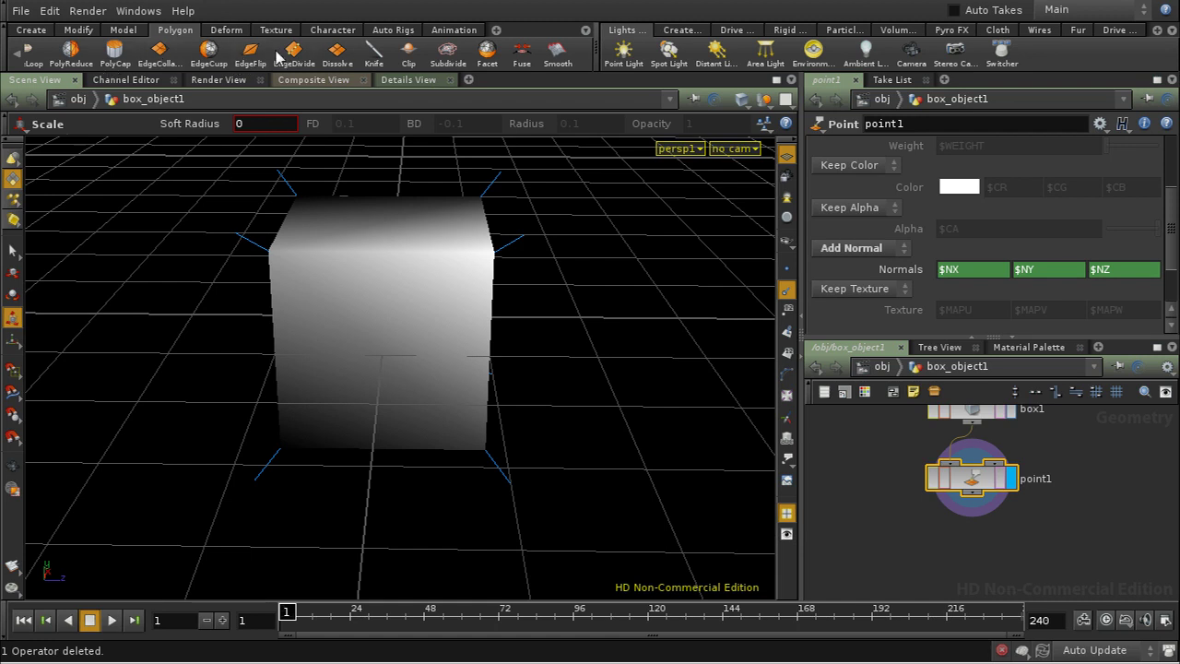
pyautogui.click(14, 57)
pyautogui.click(14, 58)
pyautogui.click(14, 57)
pyautogui.click(120, 52)
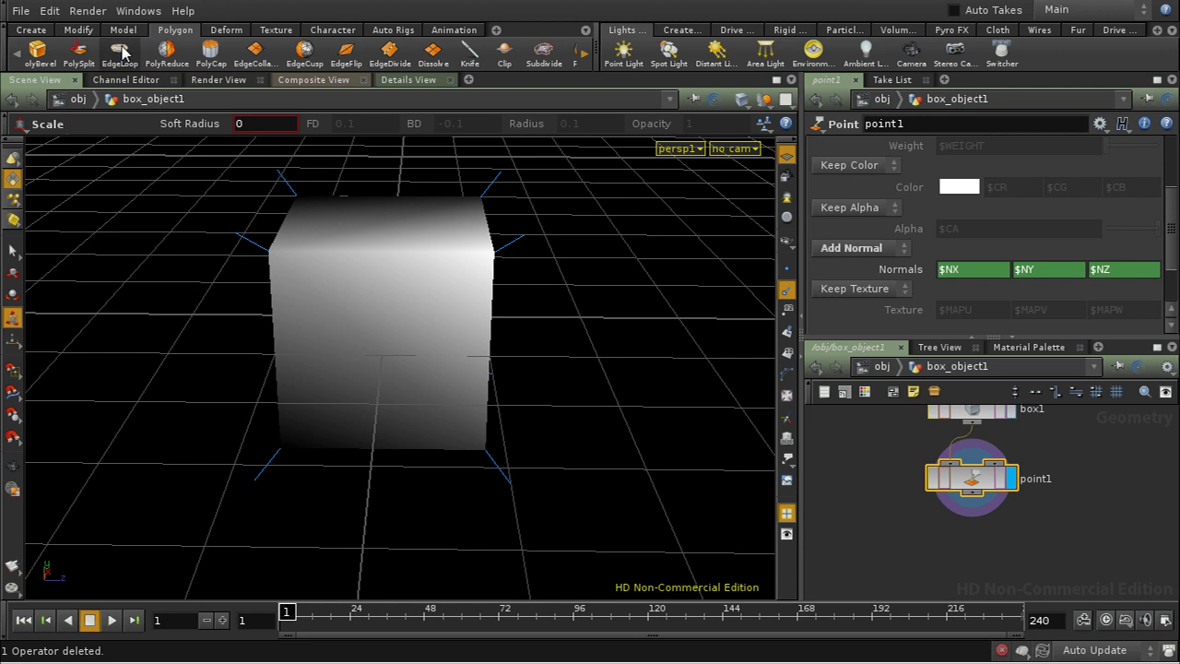
pyautogui.click(391, 252)
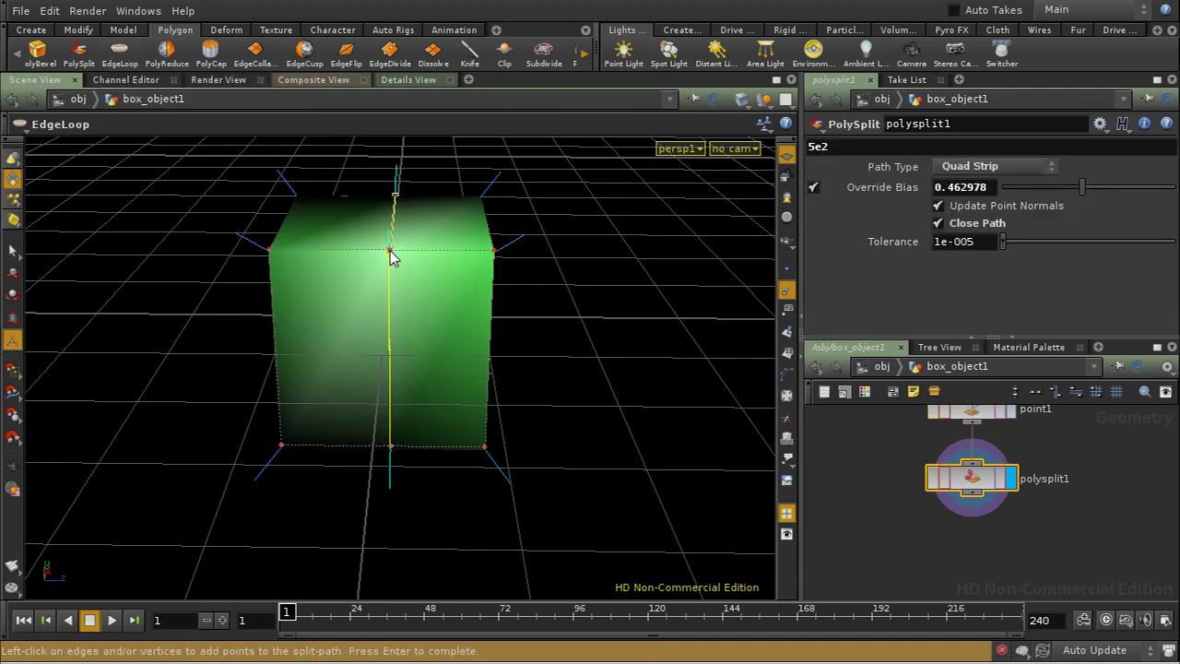
pyautogui.press('Escape')
pyautogui.moveTo(529, 350); pyautogui.dragTo(683, 434)
pyautogui.press('q')
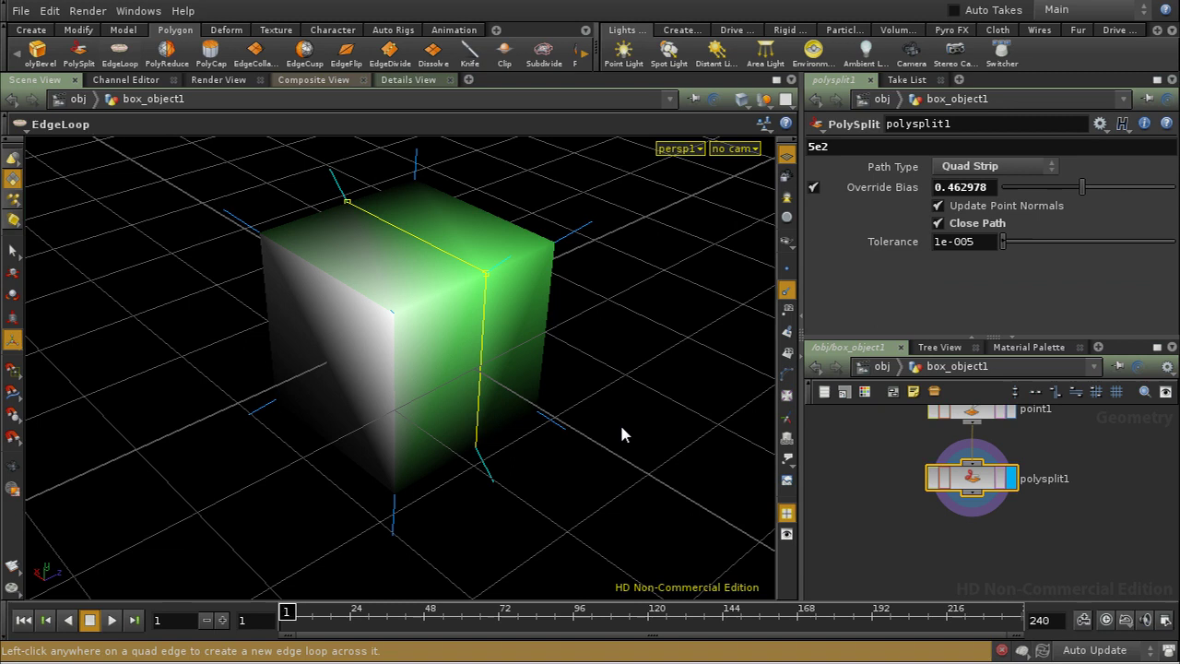
# Dissolve the front vertical and top split edges, edges p8-9 and p8-11.
pyautogui.press('s')
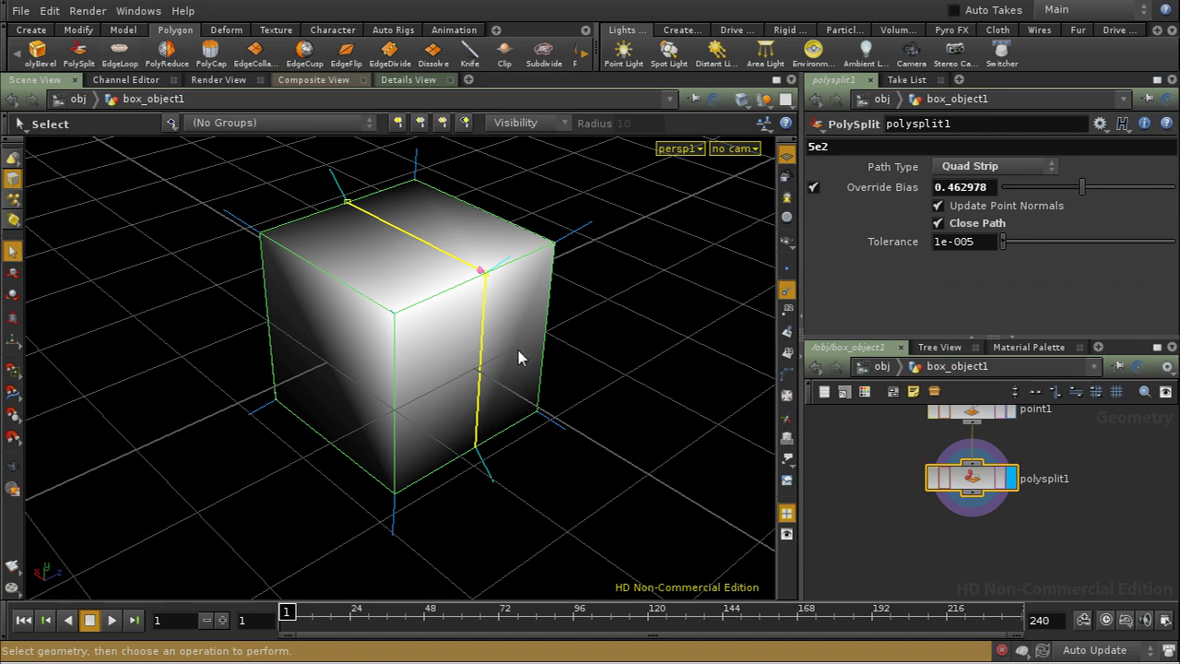
pyautogui.click(484, 342)
pyautogui.keyDown('shift'); pyautogui.click(452, 263); pyautogui.keyUp('shift')
pyautogui.click(433, 54)
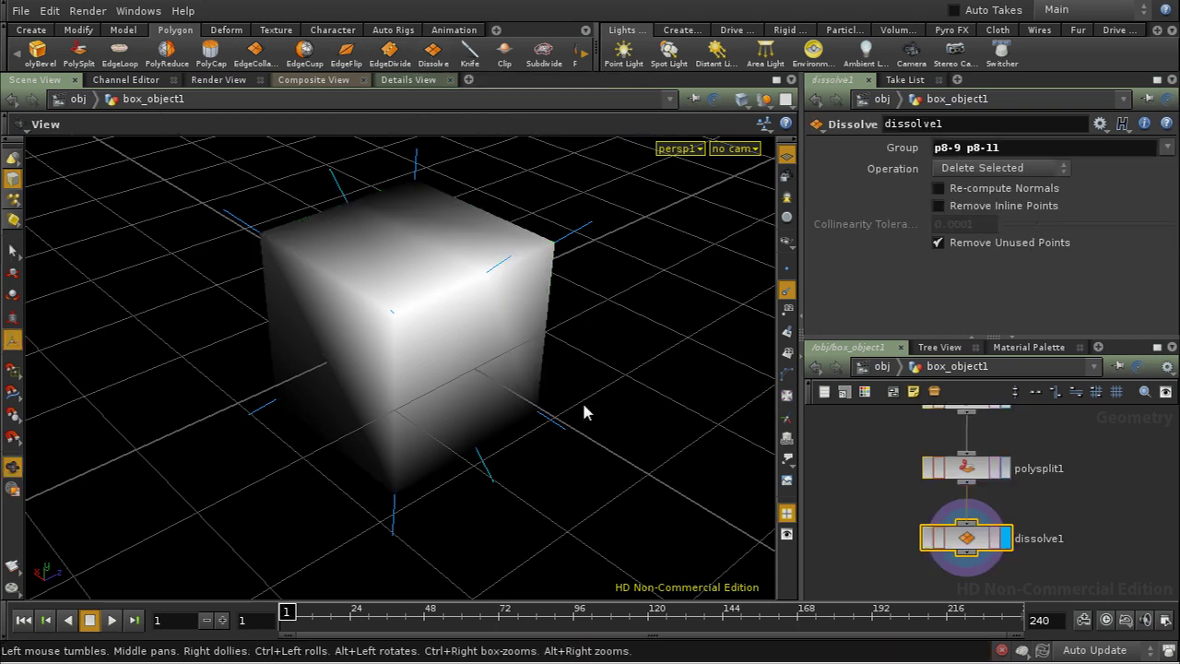
# Turn off the point normals display in the viewport.
pyautogui.click(785, 268)
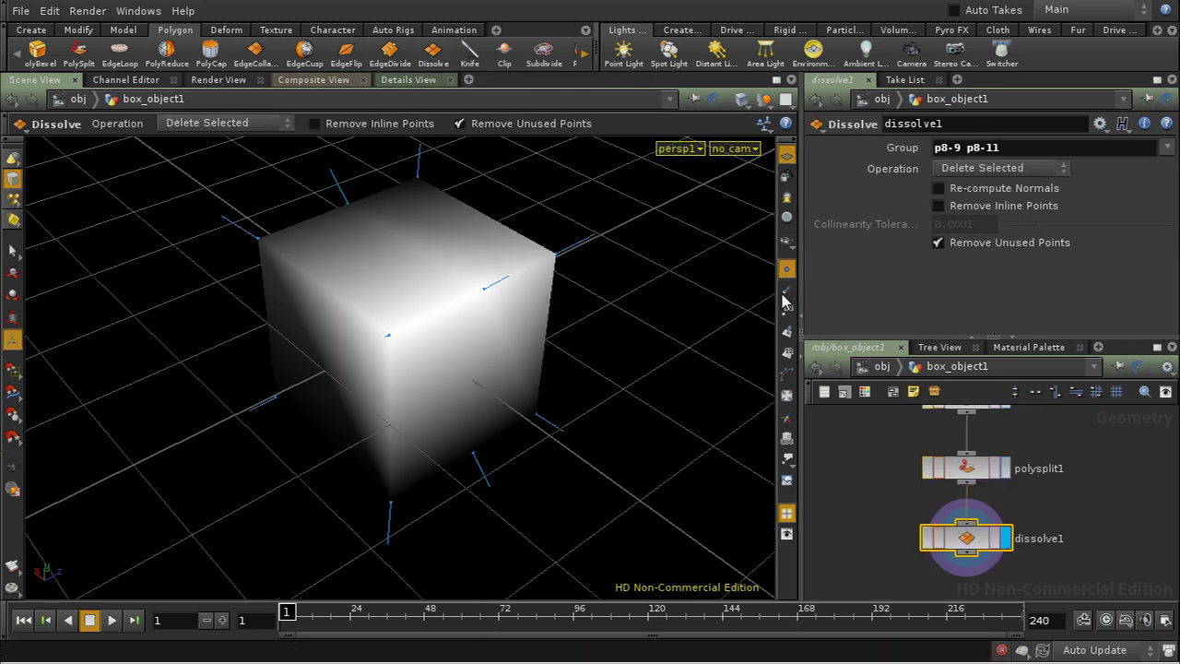
pyautogui.click(786, 290)
pyautogui.press('Escape')
pyautogui.moveTo(670, 358)
pyautogui.mouseDown()
pyautogui.moveTo(648, 323)
pyautogui.moveTo(650, 368)
pyautogui.mouseUp()
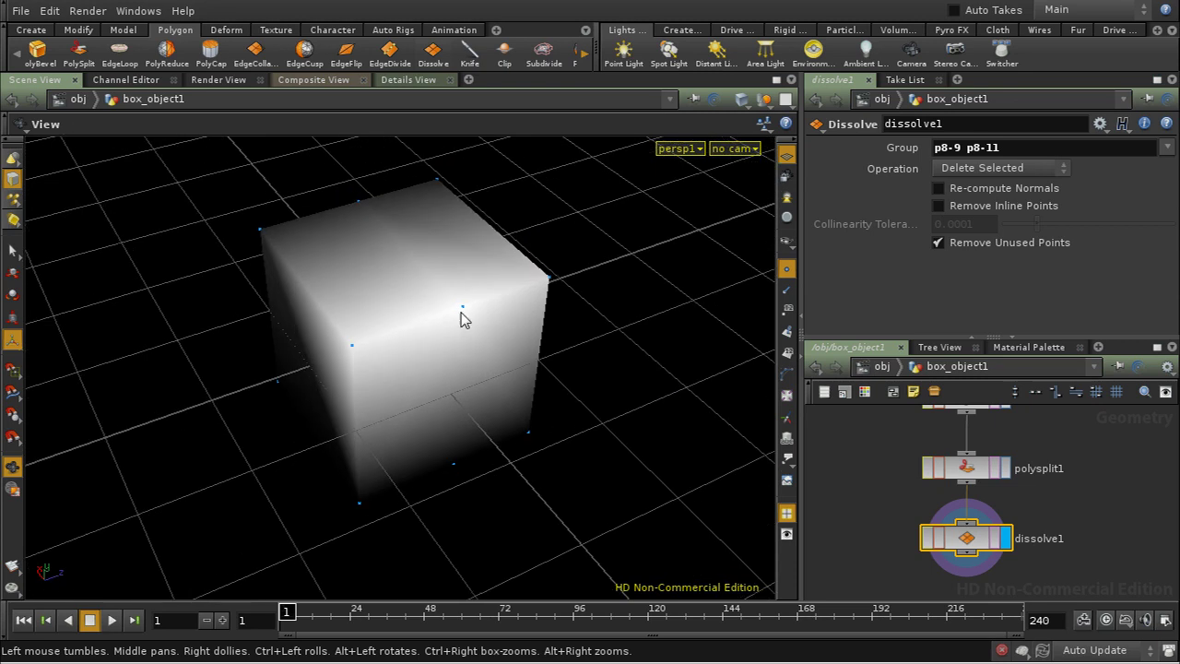
pyautogui.press('Return')
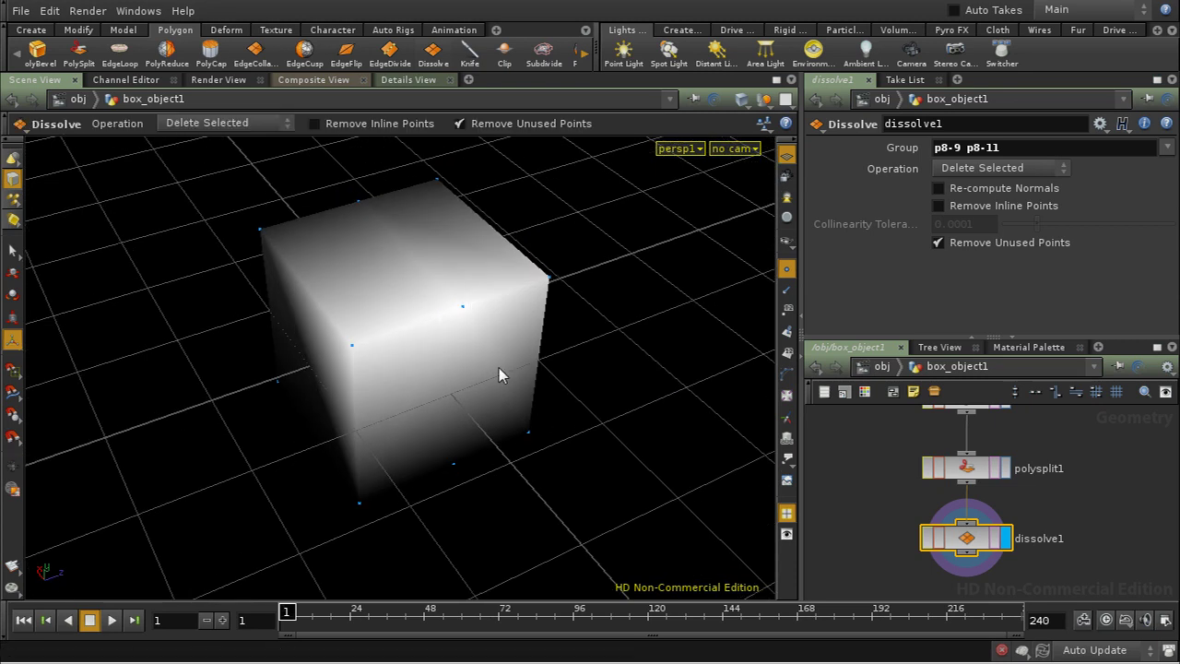
# Create edit1 by picking edges p8-4 and p8-7 with the Move tool.
pyautogui.press('Escape')
pyautogui.moveTo(534, 396); pyautogui.dragTo(590, 394)
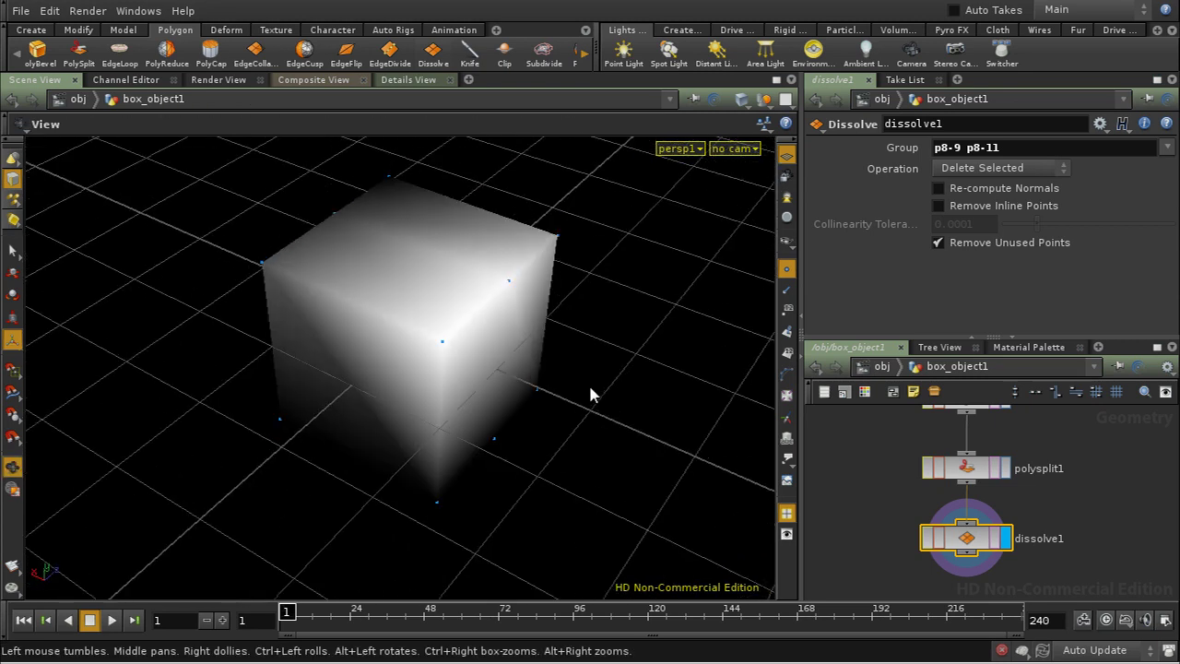
pyautogui.press('Return')
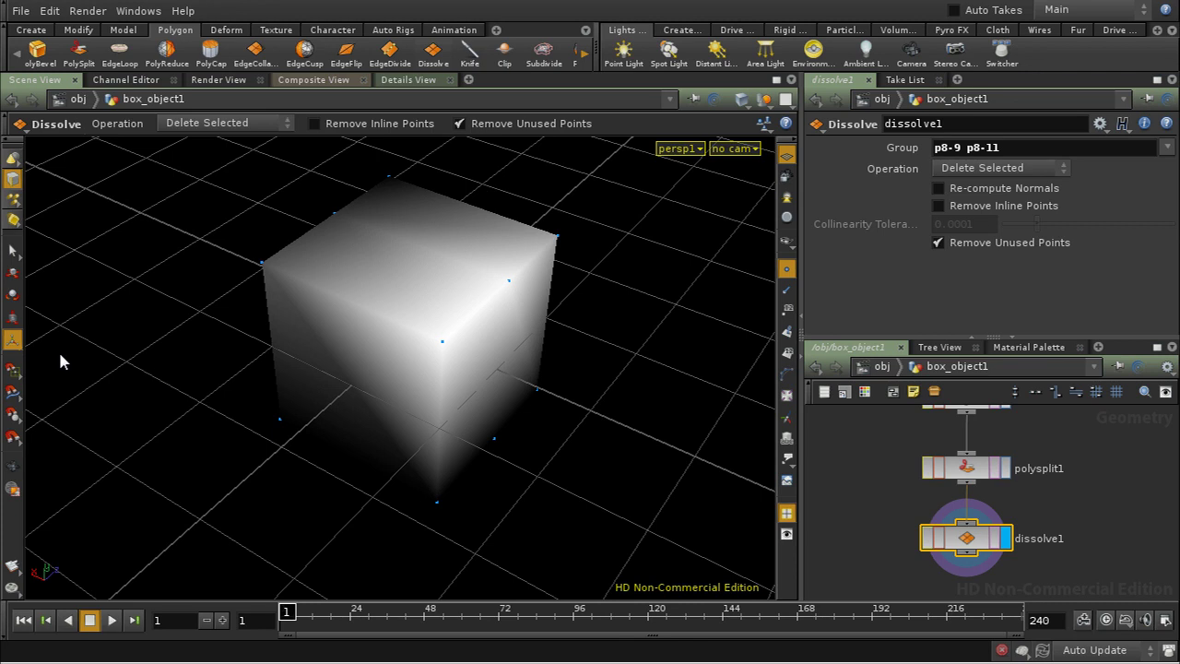
pyautogui.click(13, 274)
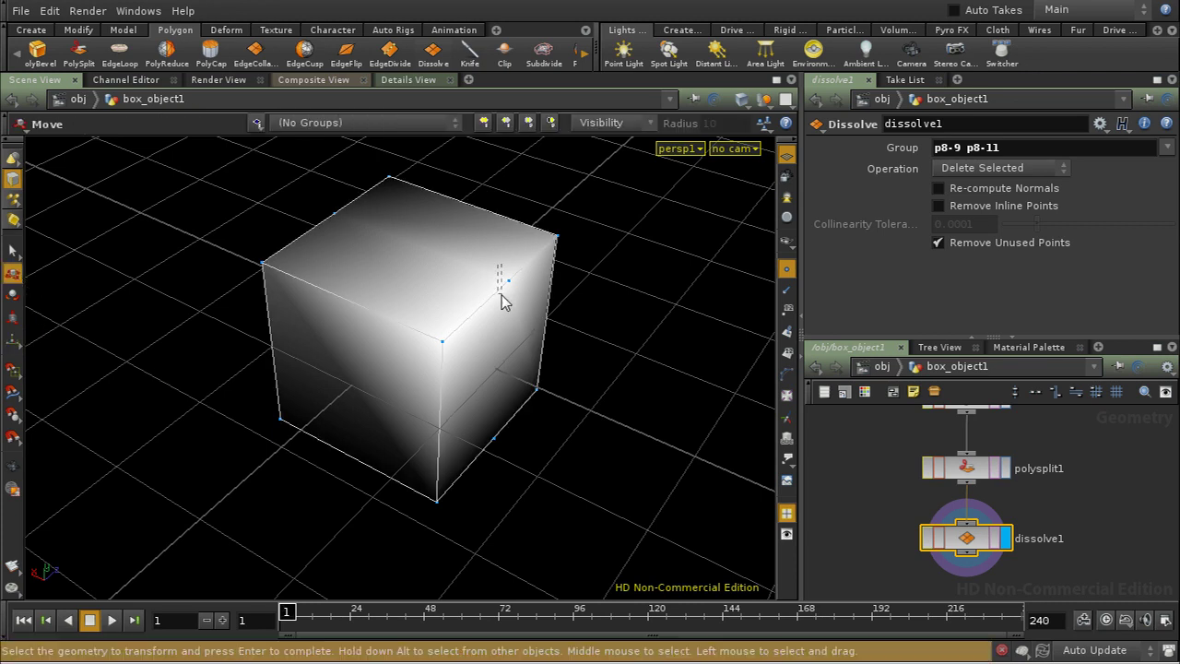
pyautogui.click(515, 293)
# Replace the edge move with point 8 alone, pushed 0.139782 along X.
pyautogui.moveTo(556, 314)
pyautogui.mouseDown()
pyautogui.moveTo(524, 305)
pyautogui.moveTo(569, 317)
pyautogui.mouseUp()
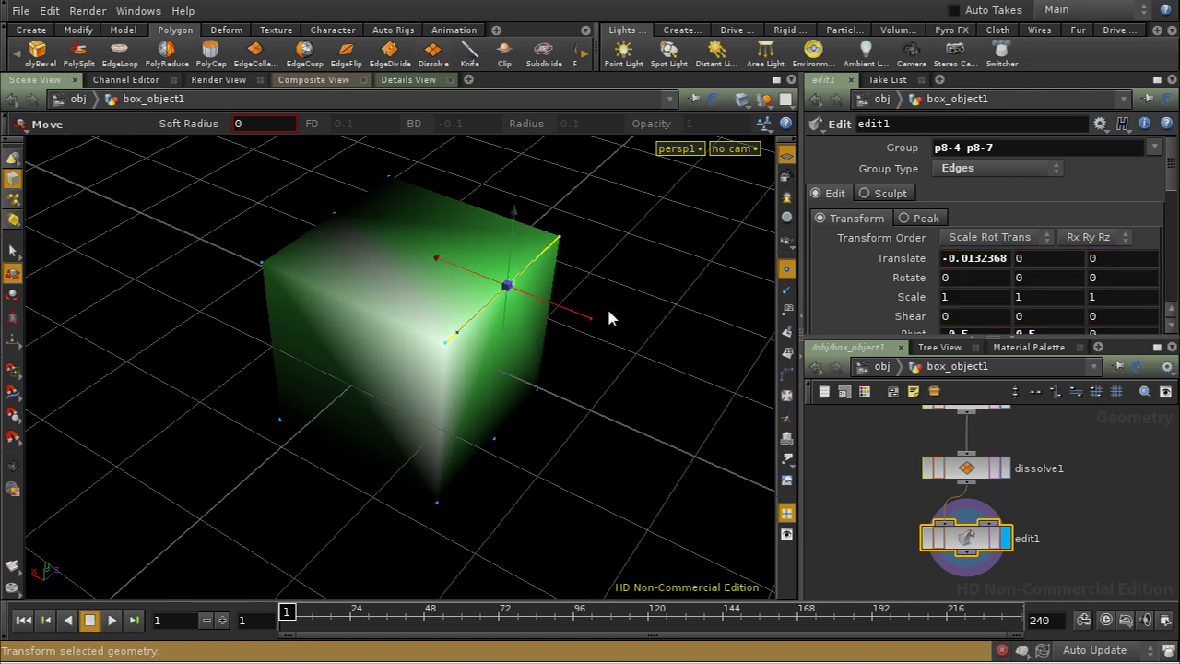
pyautogui.hotkey('ctrl', 'z')
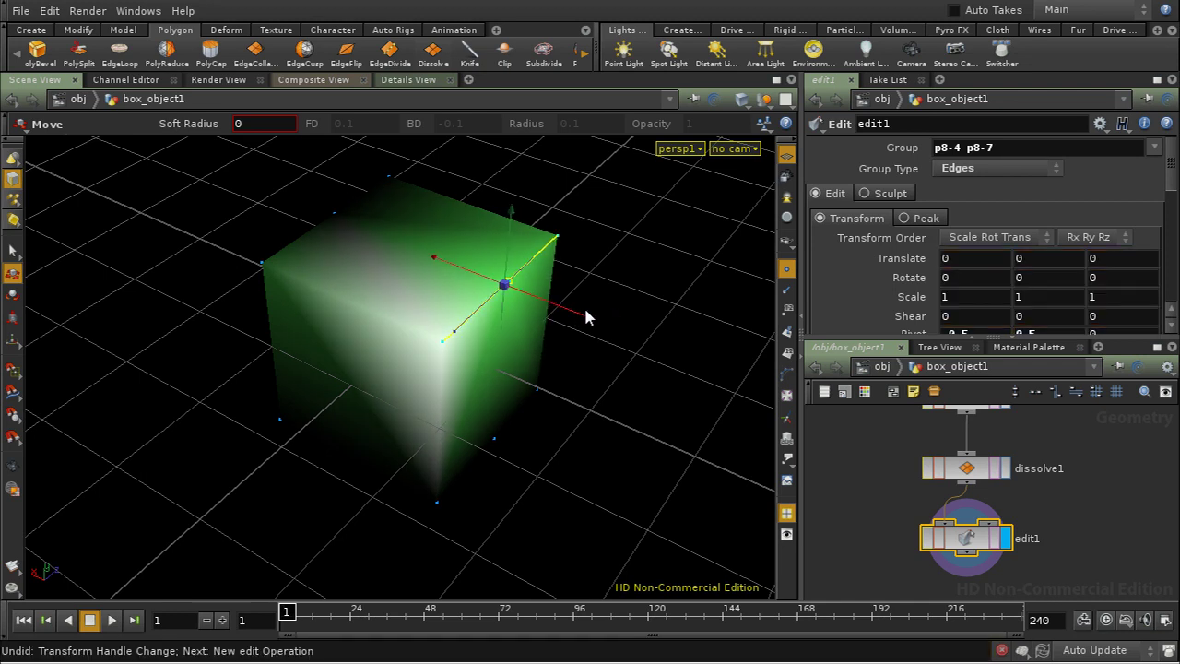
pyautogui.press('2')
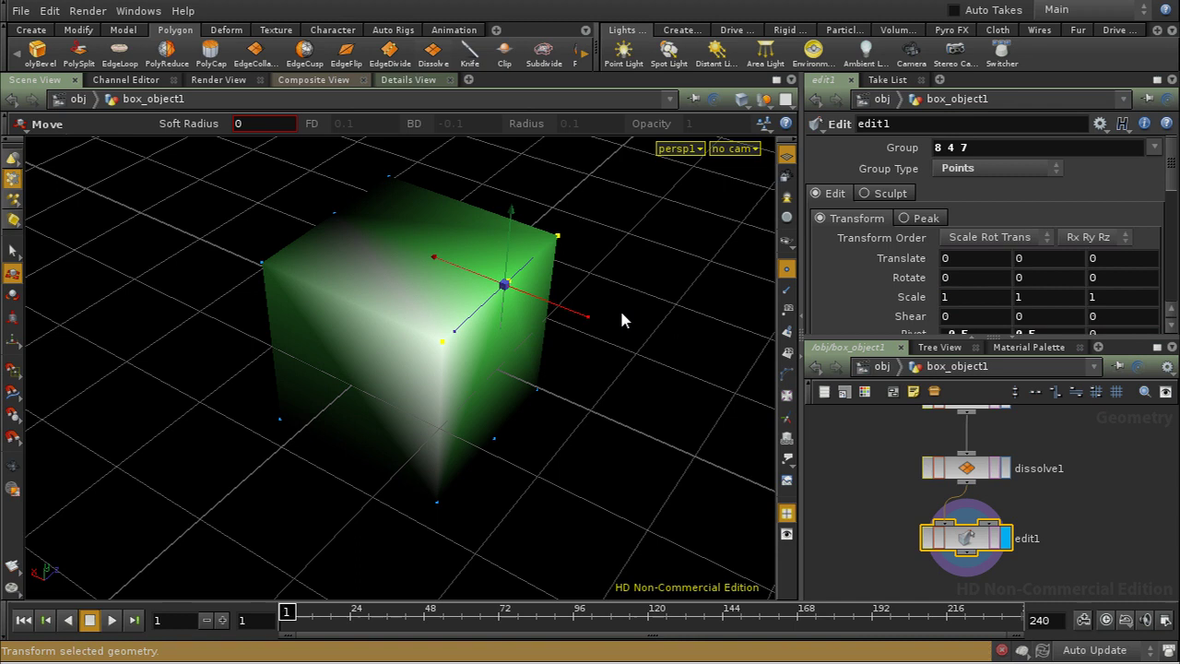
pyautogui.click(619, 308)
pyautogui.click(517, 297)
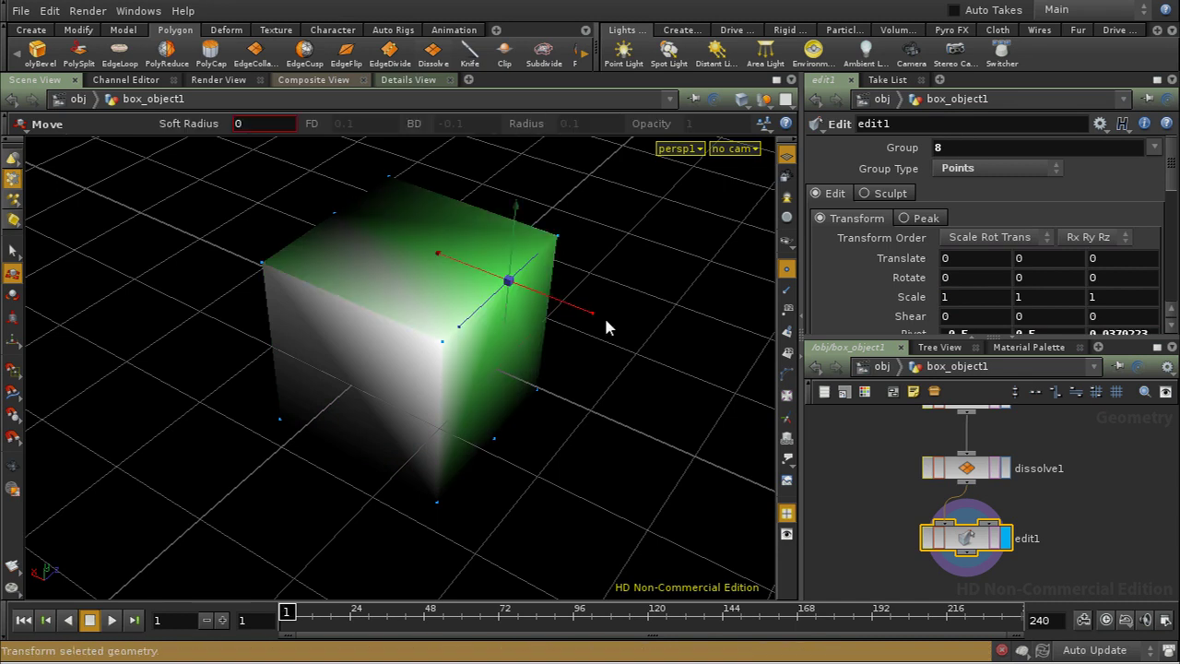
pyautogui.moveTo(585, 319); pyautogui.dragTo(550, 310)
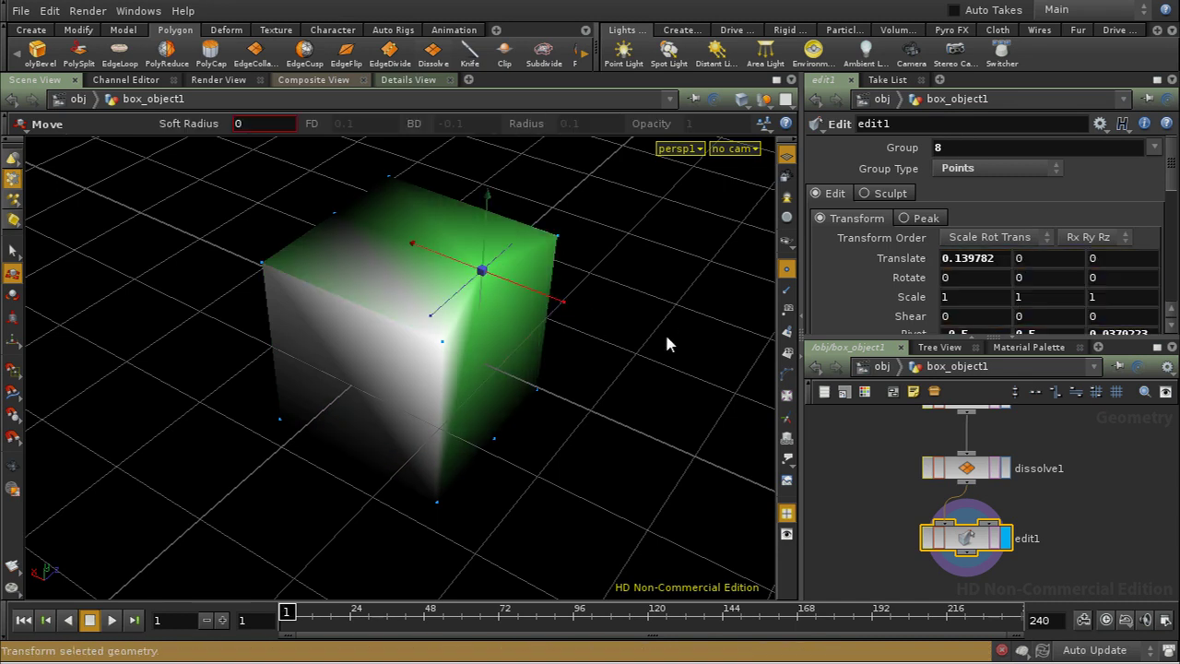
pyautogui.press('Escape')
pyautogui.moveTo(638, 356); pyautogui.dragTo(615, 372)
pyautogui.press('t')
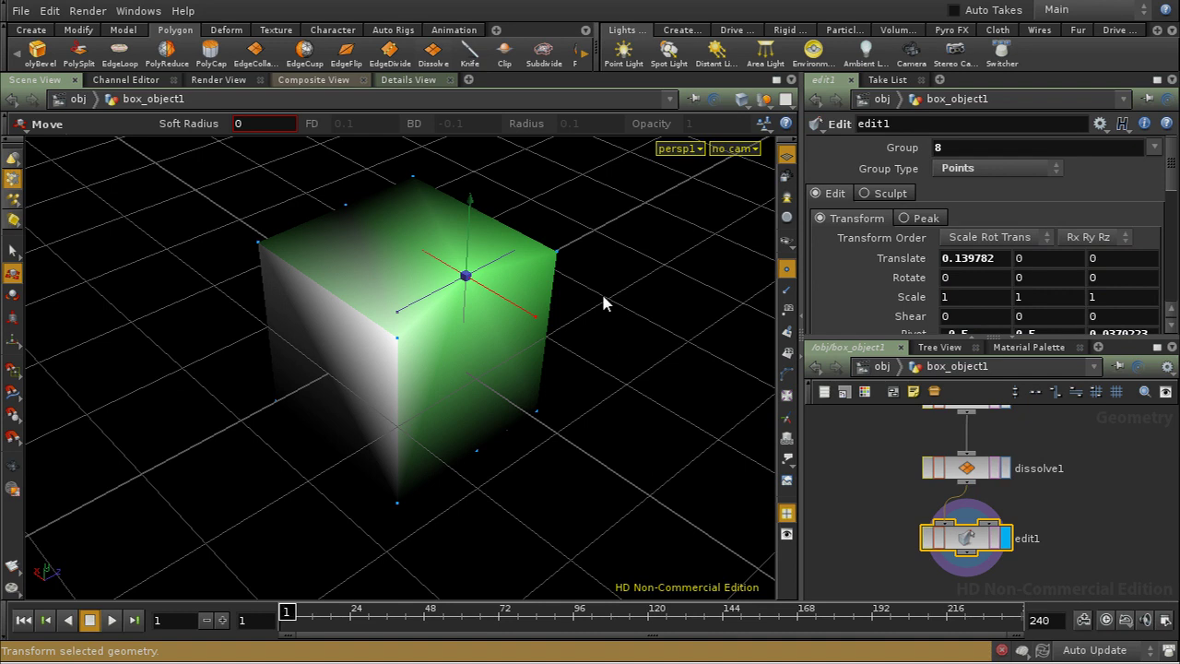
pyautogui.moveTo(601, 305); pyautogui.dragTo(600, 289)
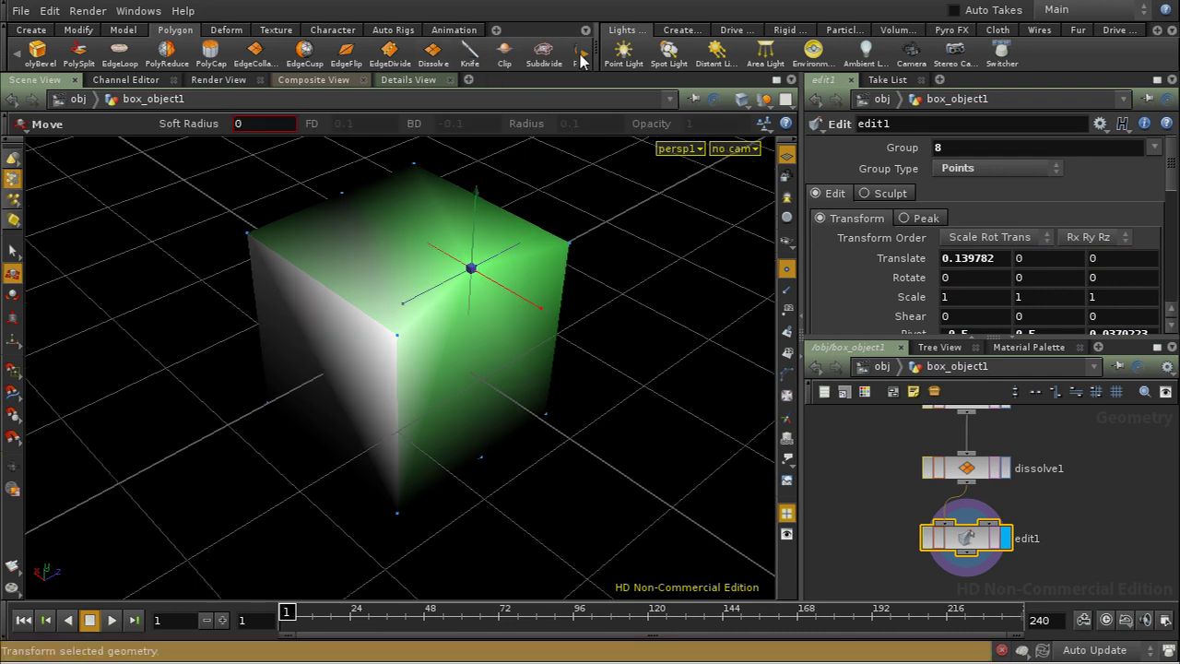
pyautogui.scroll(-2, 581, 59)
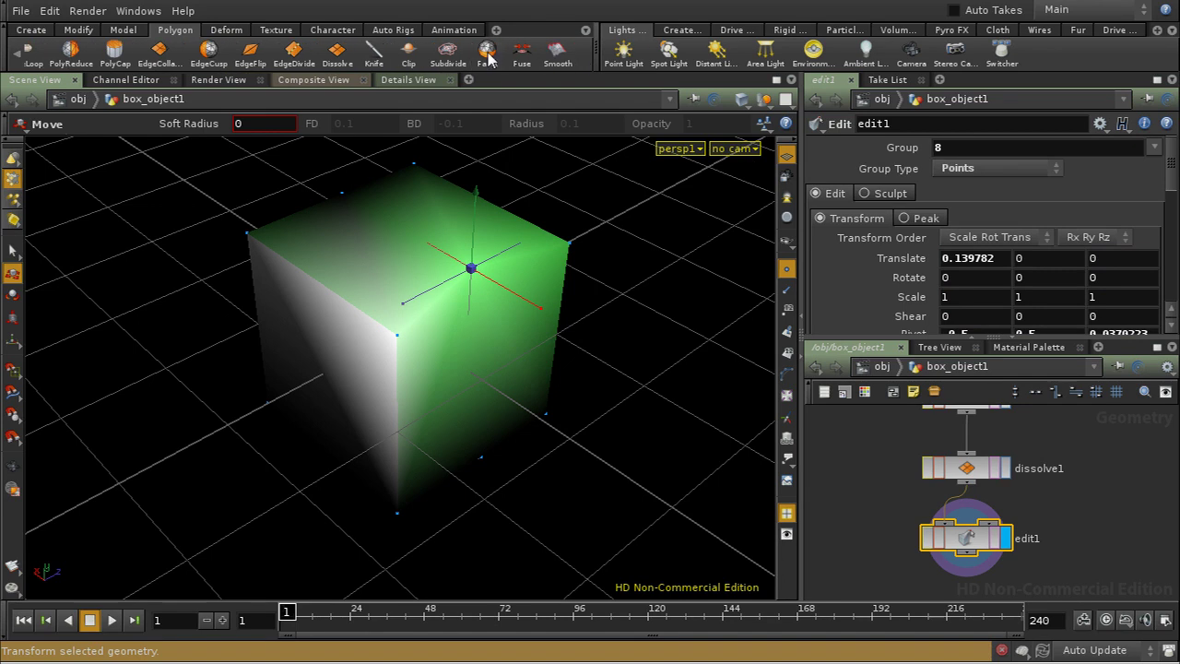
# Add a Facet after edit1 with Remove Inline Points on and Distance 0.201.
pyautogui.click(487, 51)
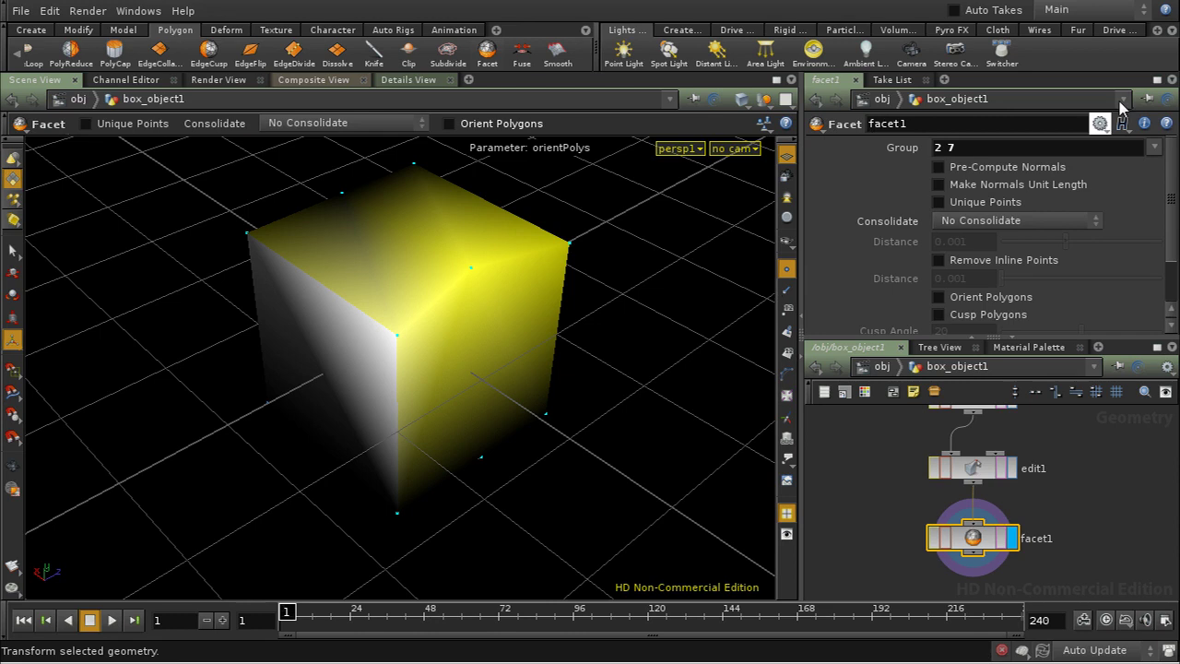
pyautogui.click(945, 260)
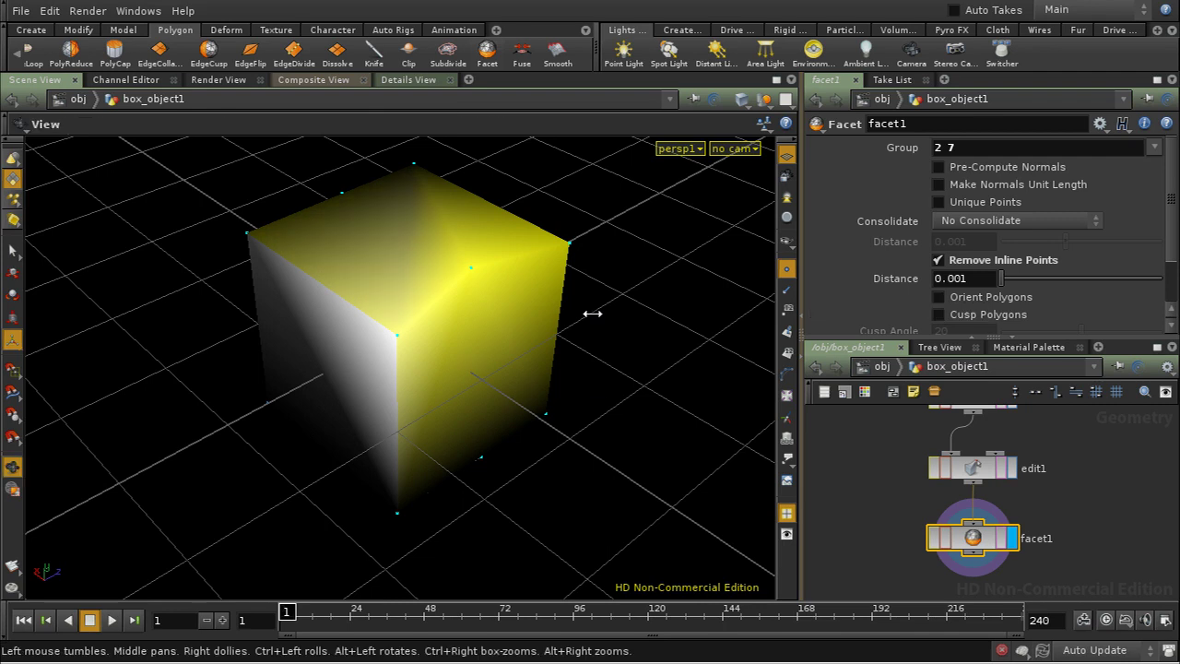
pyautogui.moveTo(590, 313); pyautogui.dragTo(608, 332)
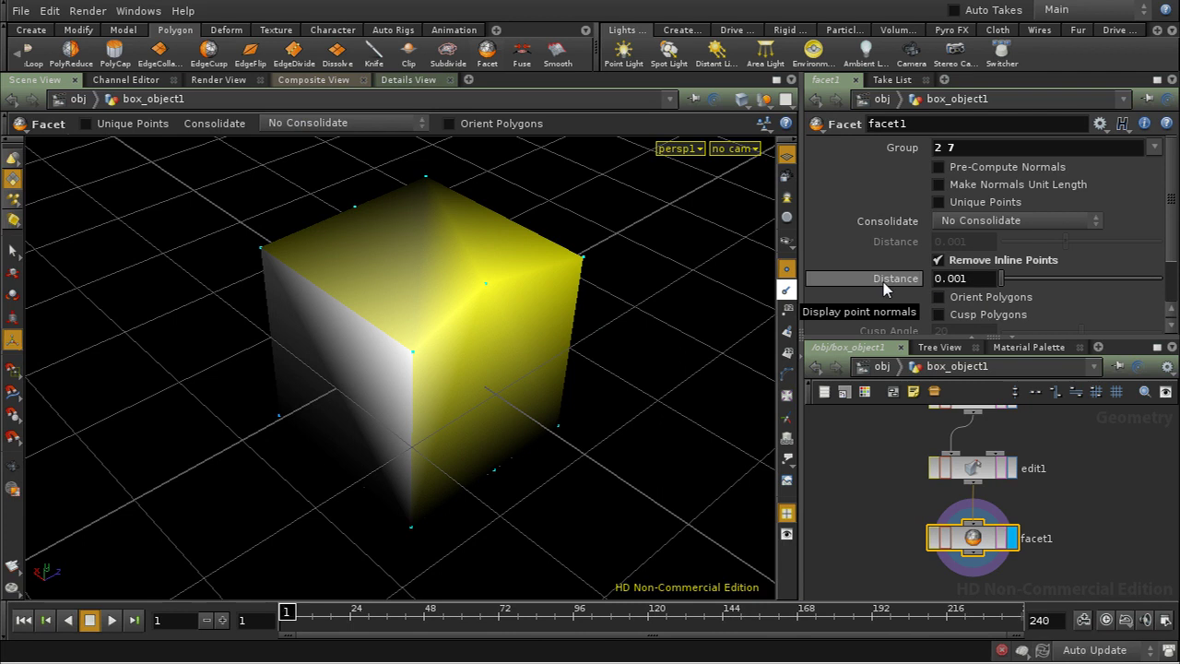
pyautogui.moveTo(883, 289); pyautogui.dragTo(920, 267, button='middle')
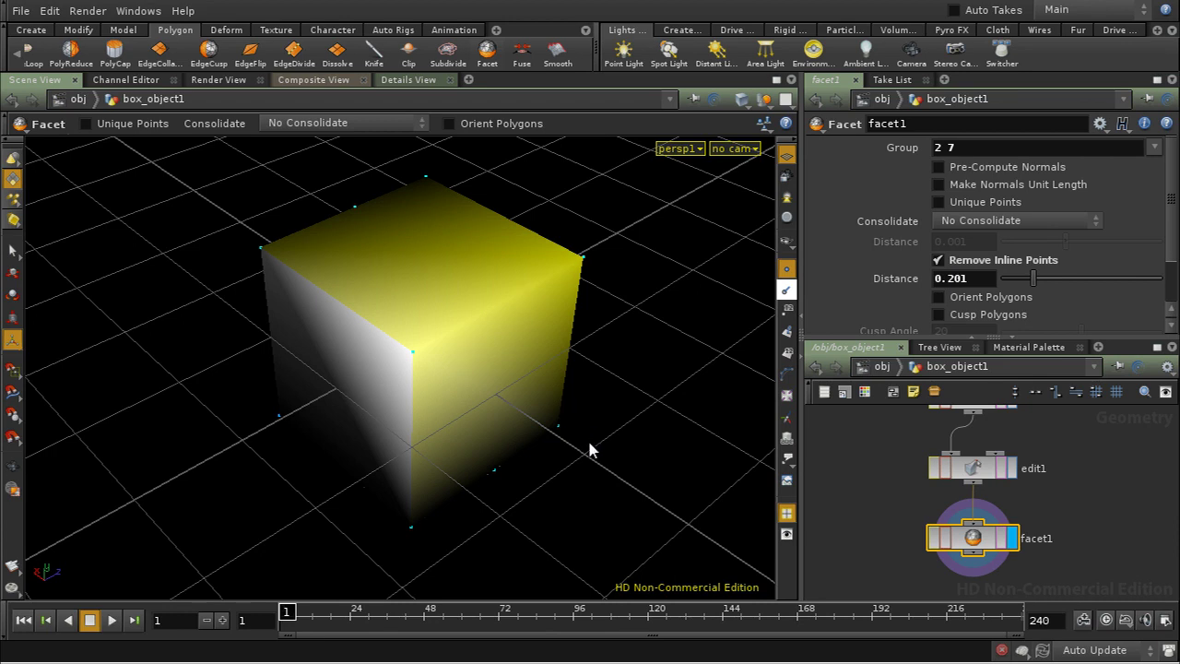
pyautogui.moveTo(599, 452); pyautogui.dragTo(598, 419)
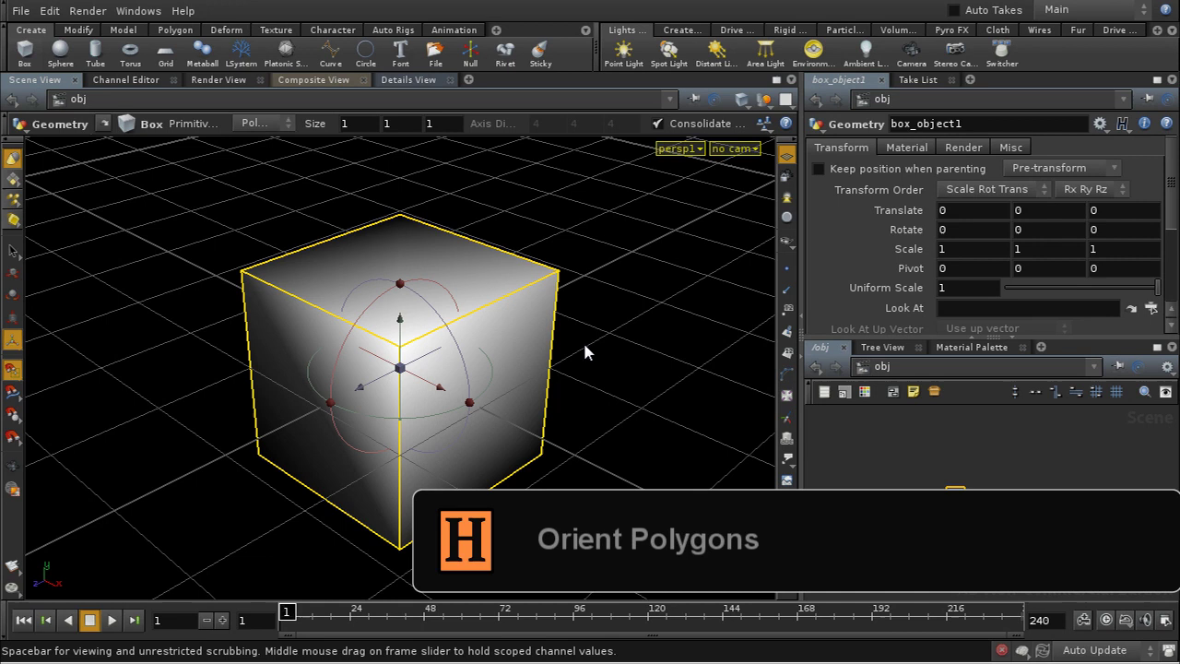
# Inspect the new 1x1x1 box and dive inside box_object1.
pyautogui.press('Escape')
pyautogui.moveTo(582, 340); pyautogui.dragTo(577, 367)
pyautogui.press('Return')
pyautogui.press('Escape')
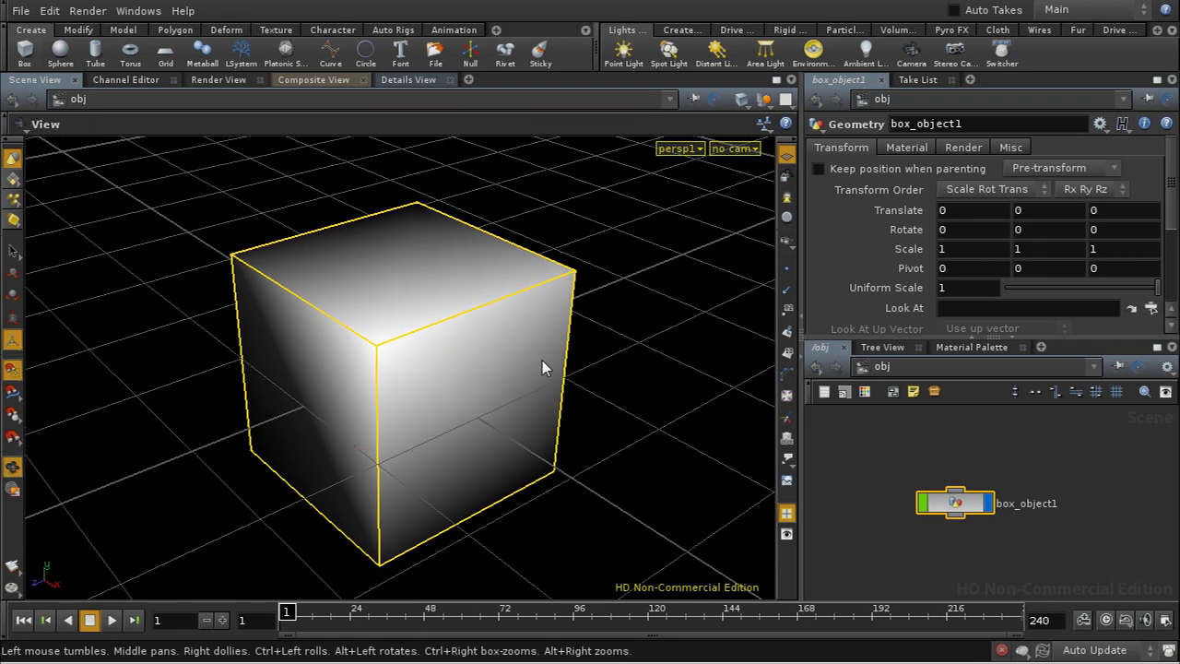
pyautogui.press('Return')
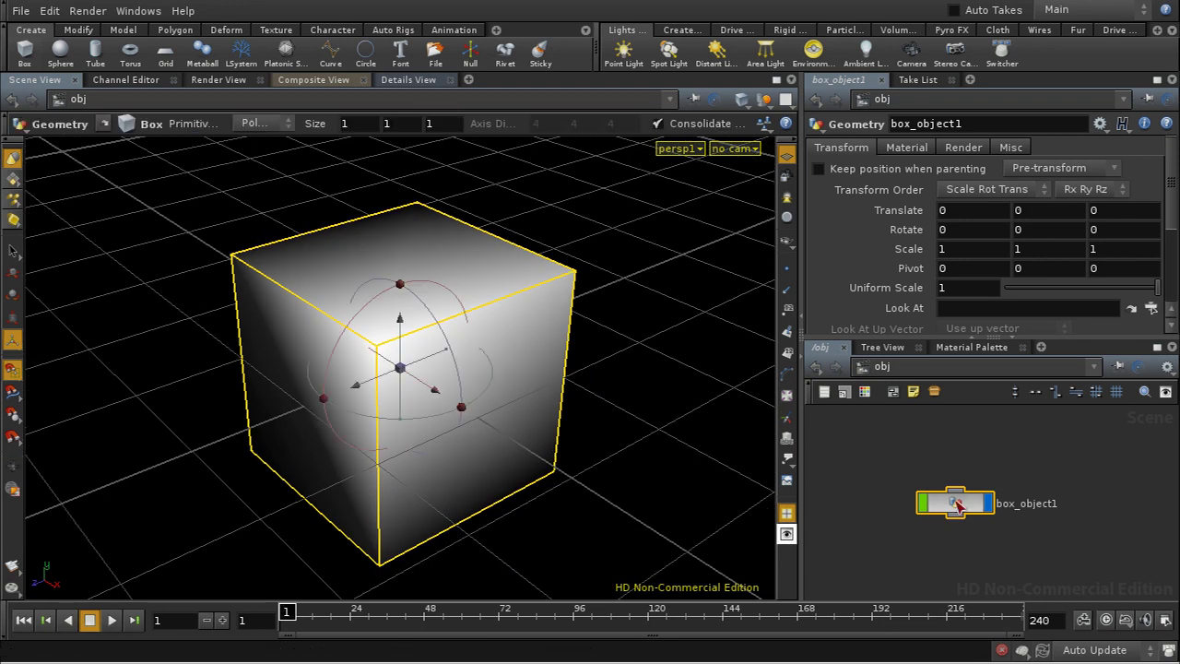
pyautogui.doubleClick(955, 503)
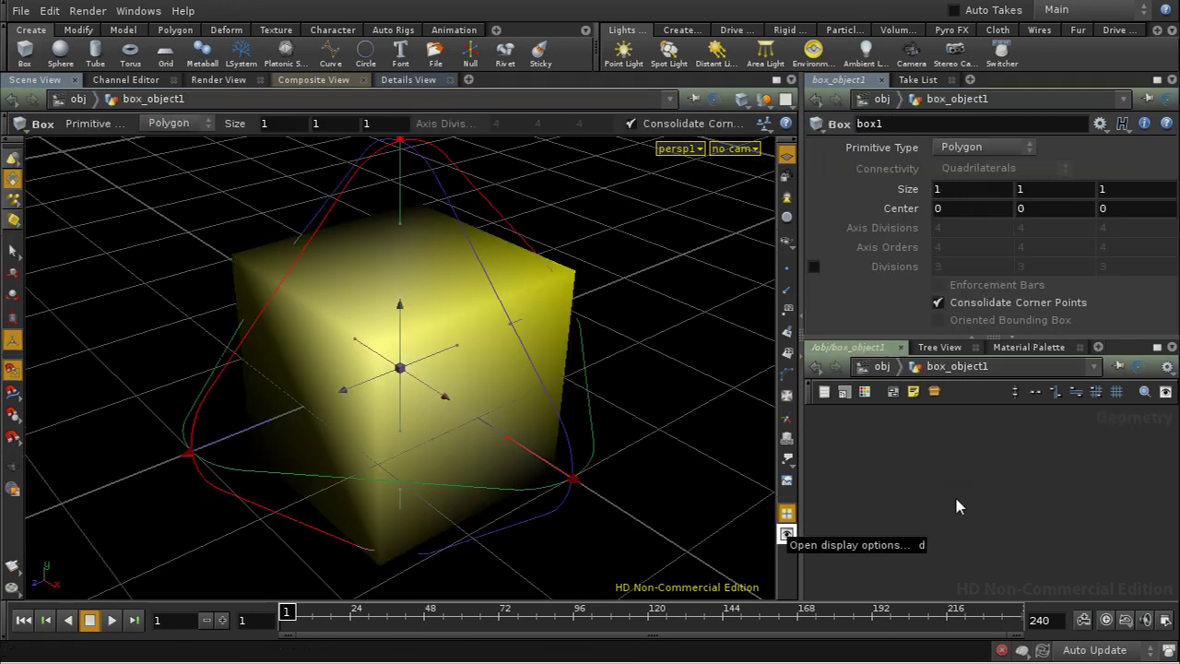
# Select the box's top face and add a Reverse node on it.
pyautogui.press('s')
pyautogui.click(457, 282)
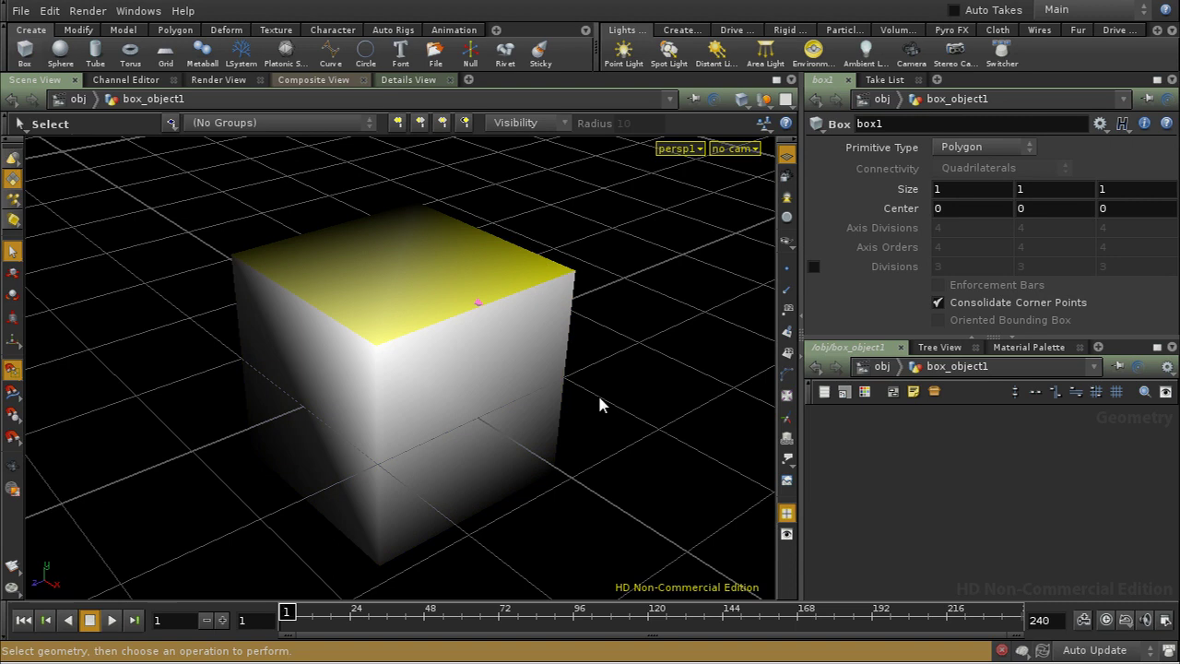
pyautogui.press('Tab')
pyautogui.write('Reverse')
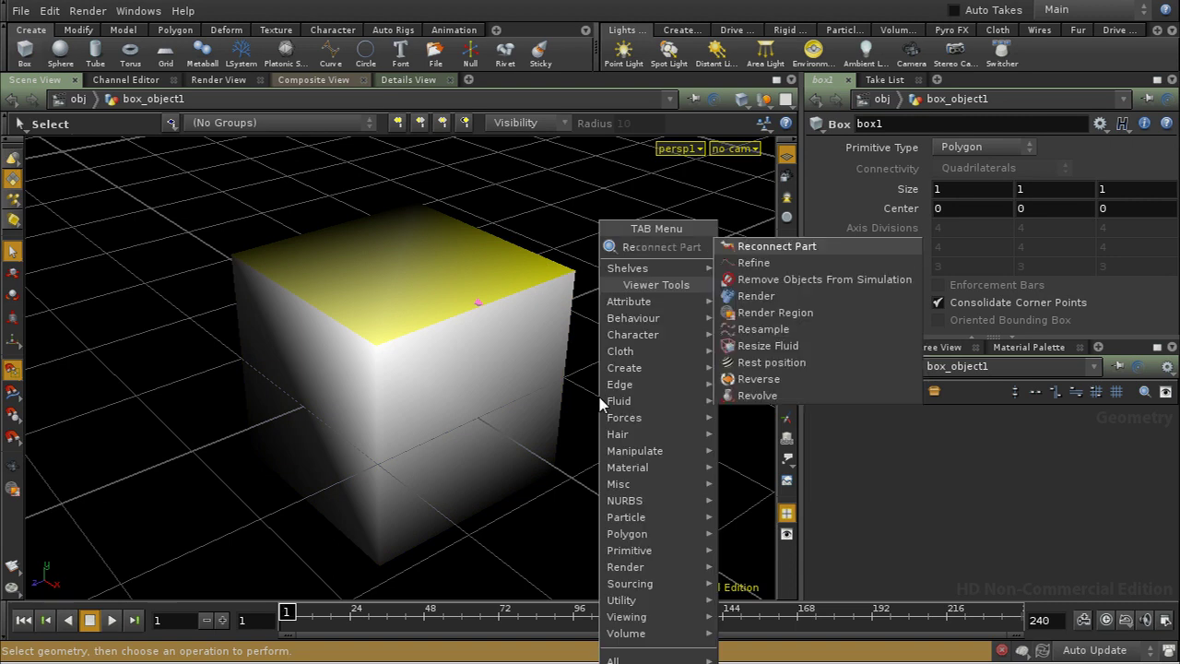
pyautogui.click(734, 247)
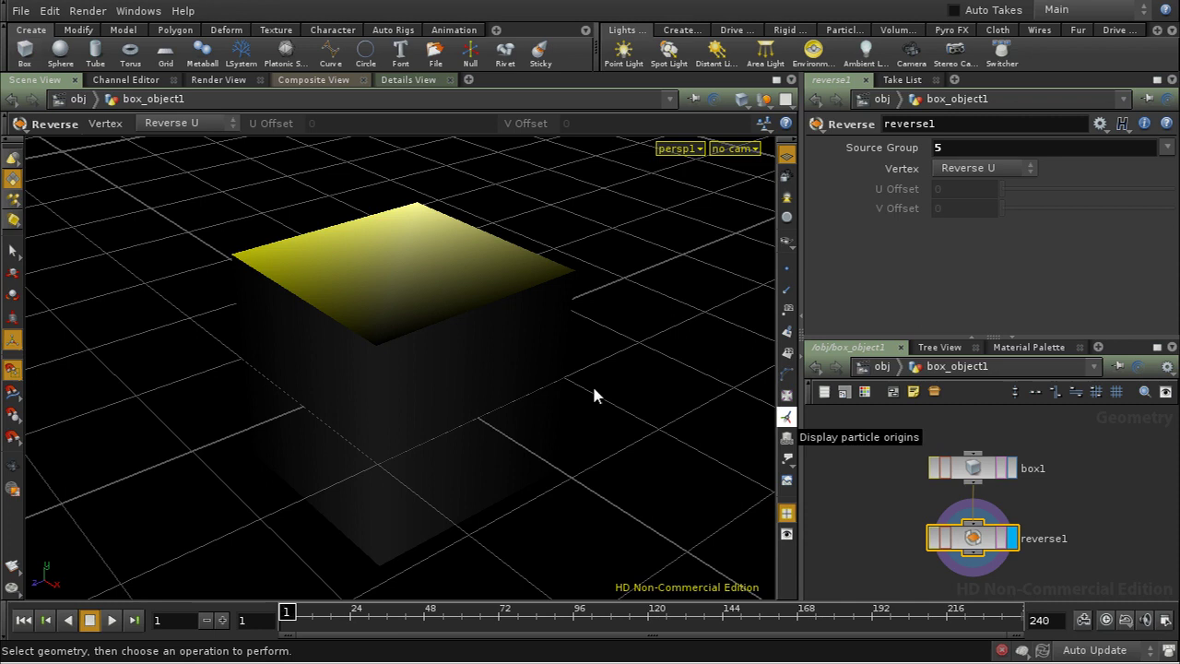
# Show the cube in wireframe with face normals visible and the construction grid hidden.
pyautogui.press('w')
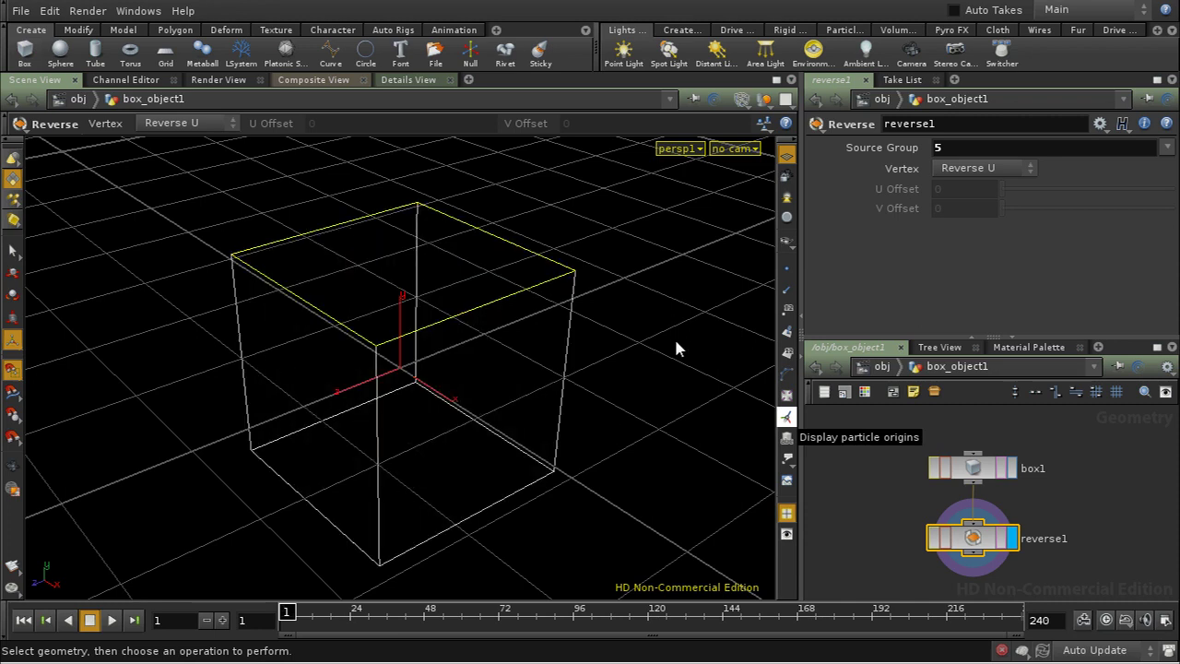
pyautogui.click(786, 332)
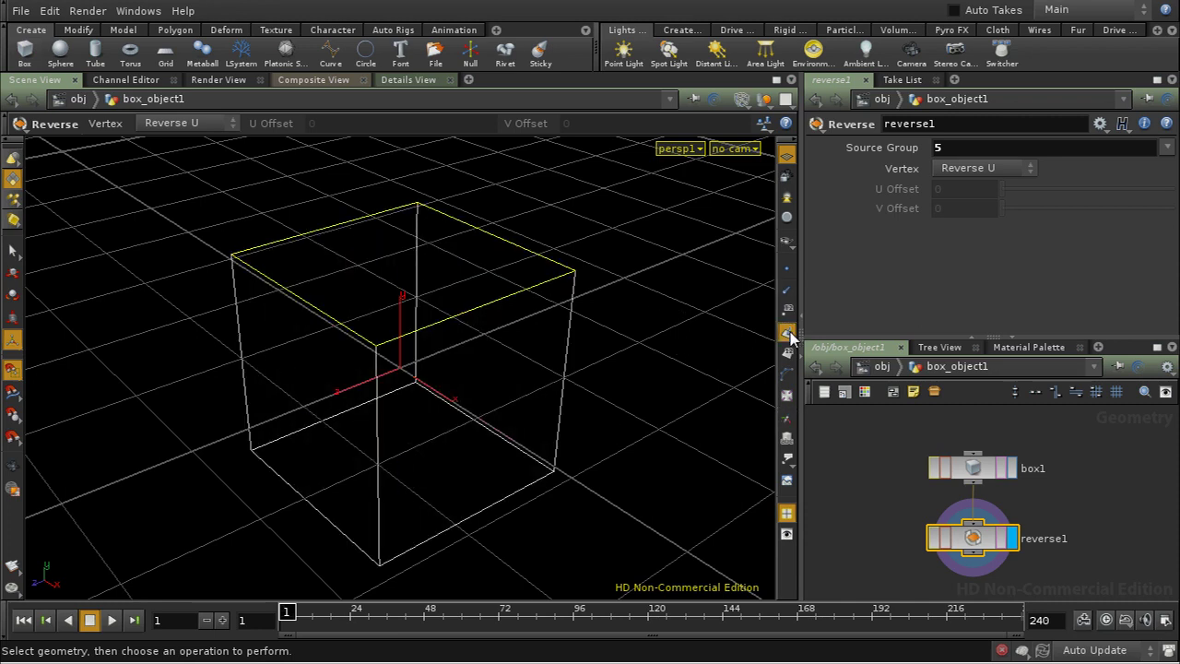
pyautogui.press('Escape')
pyautogui.moveTo(559, 339); pyautogui.dragTo(636, 276)
pyautogui.press('Return')
pyautogui.click(786, 155)
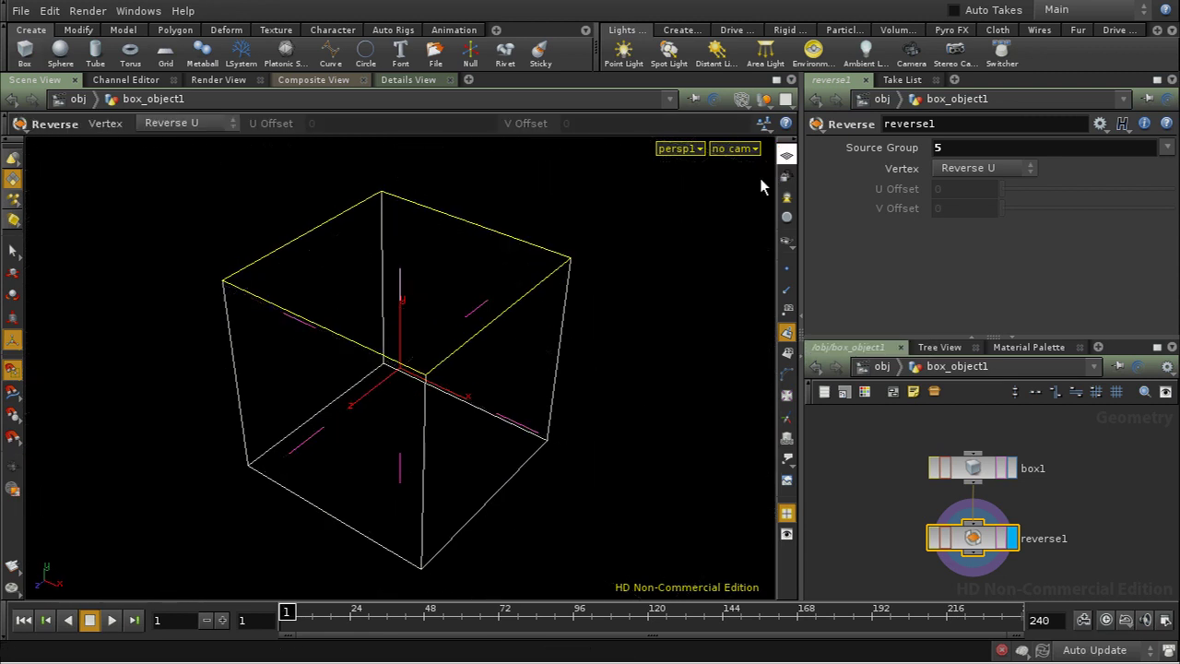
# Orbit around the wireframe cube to inspect the reversed top-face normal.
pyautogui.press('Escape')
pyautogui.moveTo(759, 178); pyautogui.dragTo(307, 307)
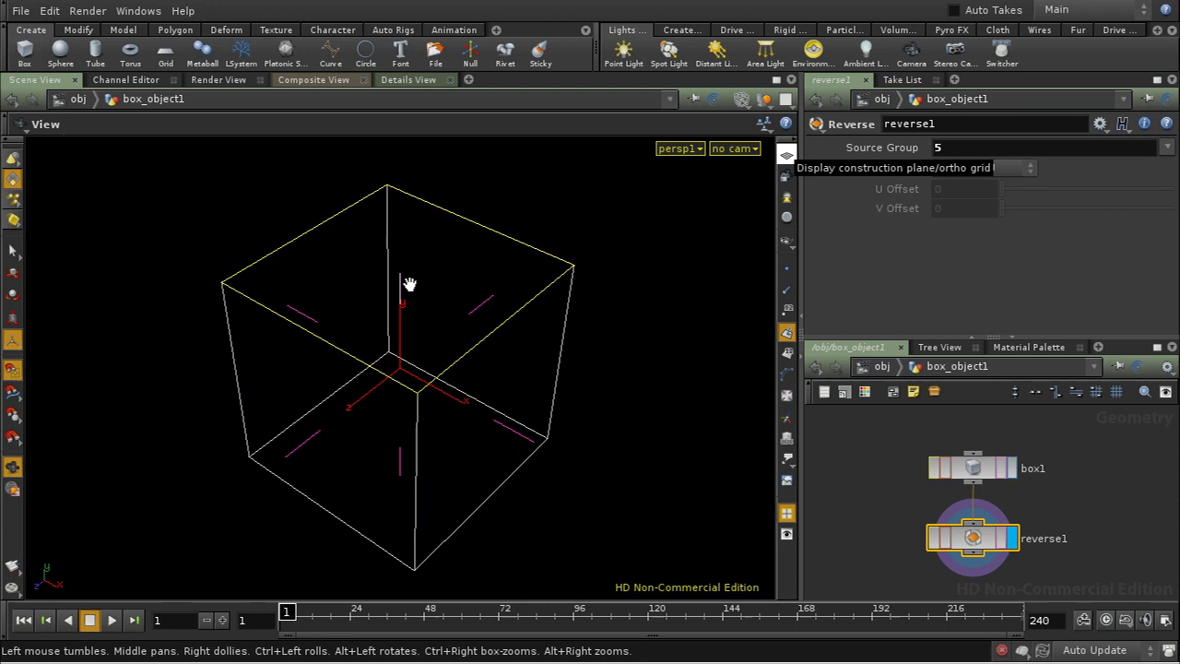
pyautogui.moveTo(578, 422); pyautogui.dragTo(591, 447)
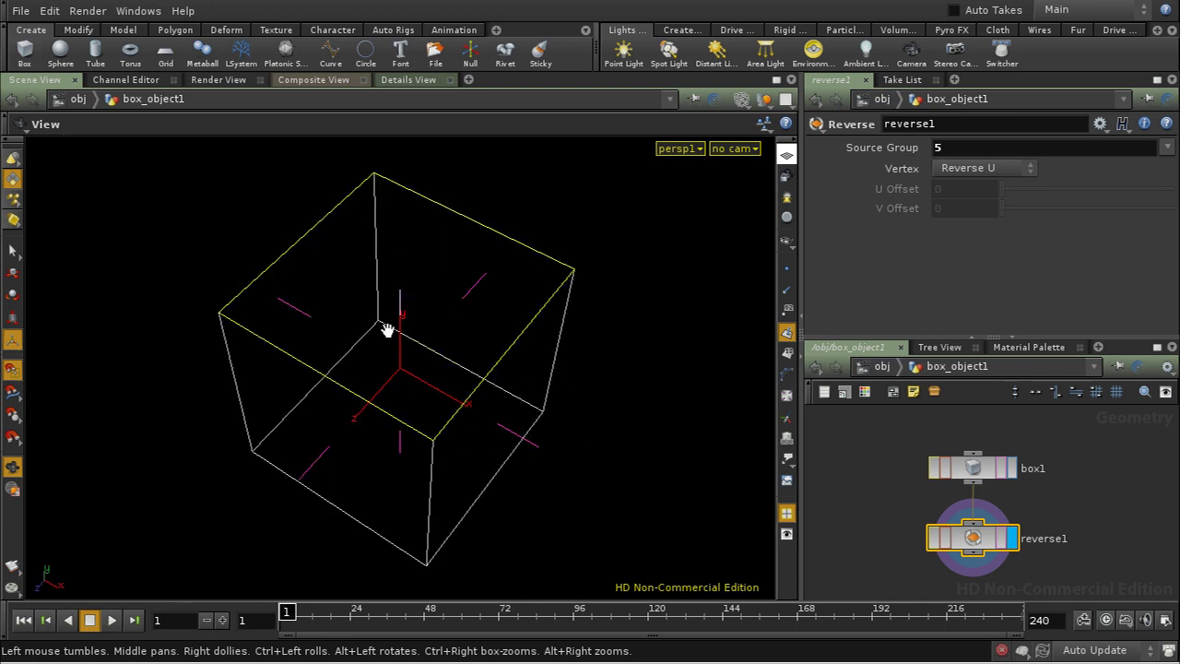
pyautogui.moveTo(387, 329); pyautogui.dragTo(403, 271)
pyautogui.press('Return')
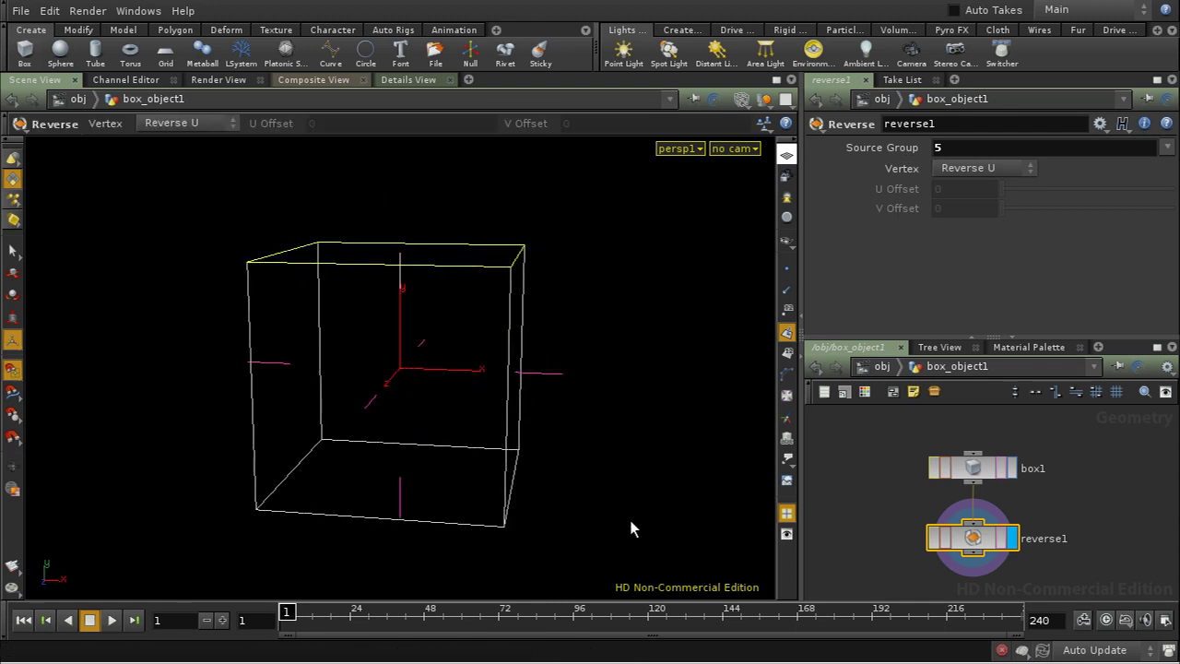
pyautogui.press('Escape')
pyautogui.moveTo(421, 250); pyautogui.dragTo(388, 448)
pyautogui.moveTo(421, 357); pyautogui.dragTo(468, 414)
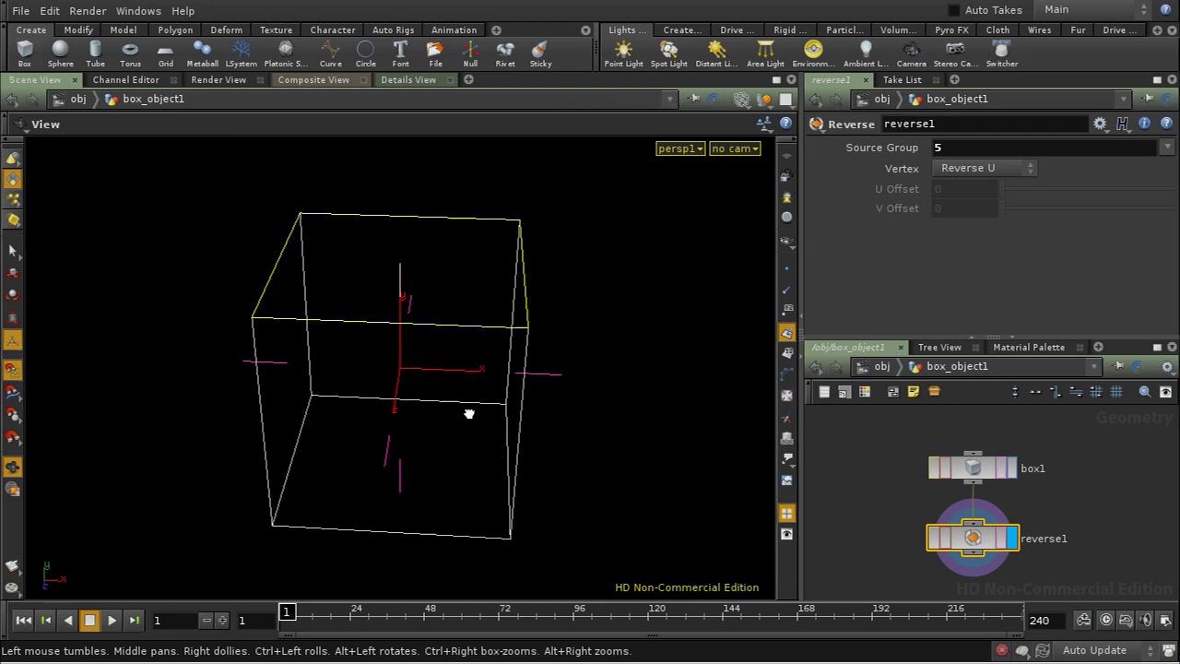
pyautogui.moveTo(627, 404); pyautogui.dragTo(571, 382)
pyautogui.press('Return')
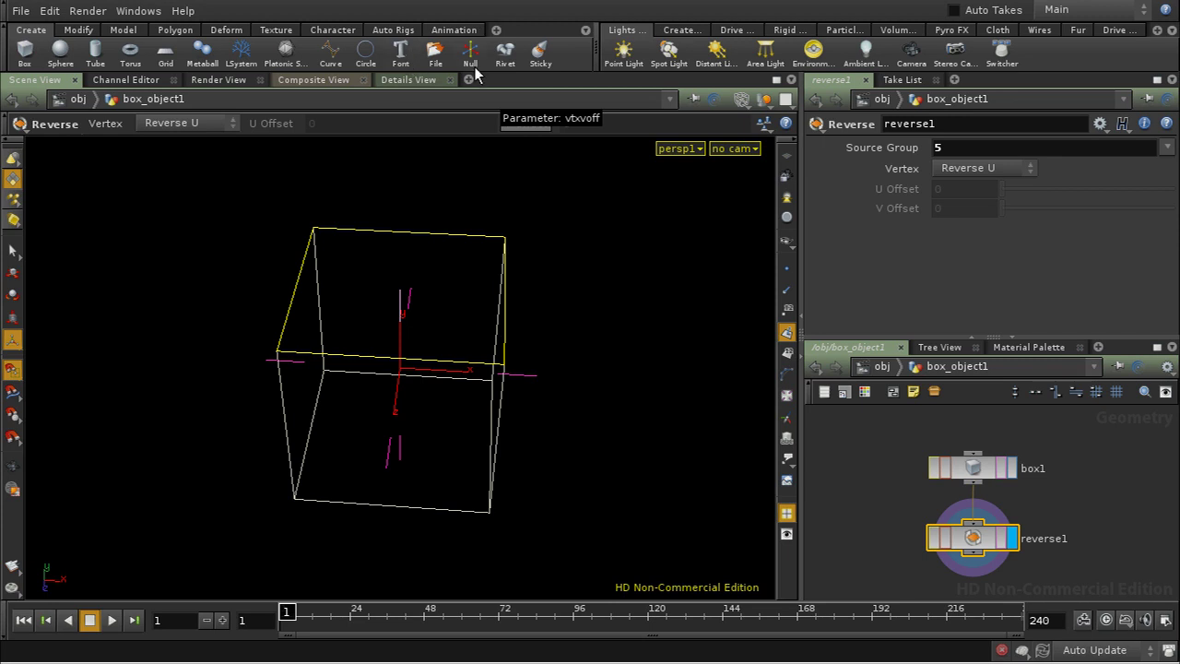
# Marquee-select the entire reversed box from the Polygon shelf context.
pyautogui.click(175, 29)
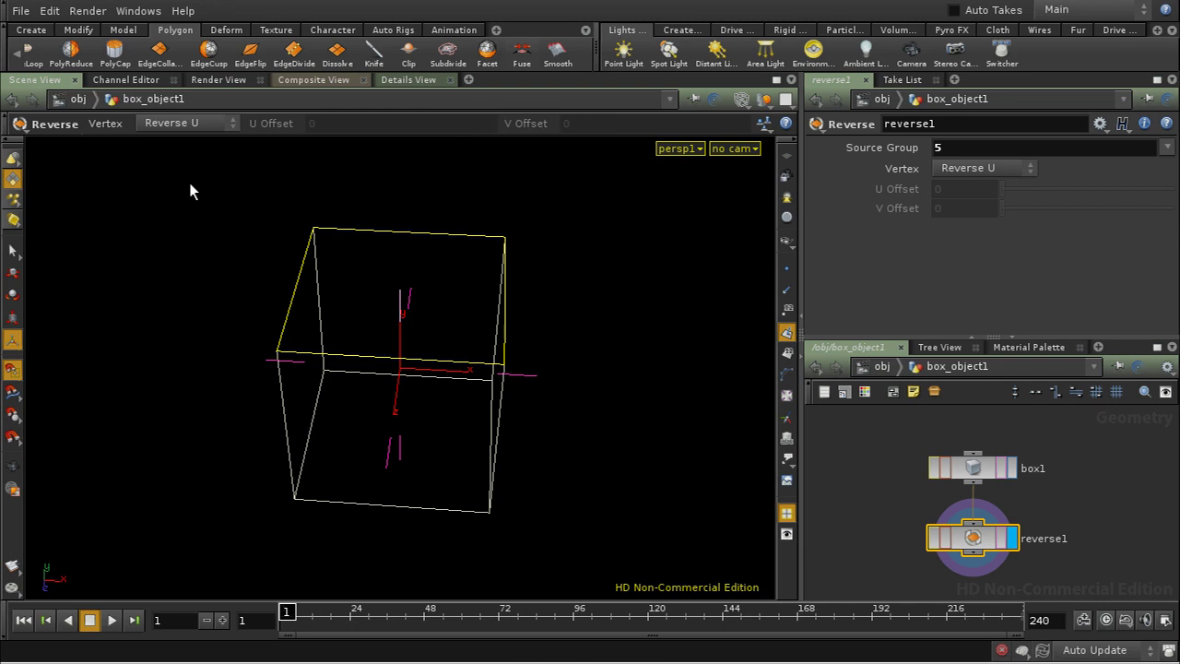
pyautogui.press('s')
pyautogui.moveTo(190, 185); pyautogui.dragTo(233, 244)
pyautogui.moveTo(593, 531); pyautogui.dragTo(595, 533)
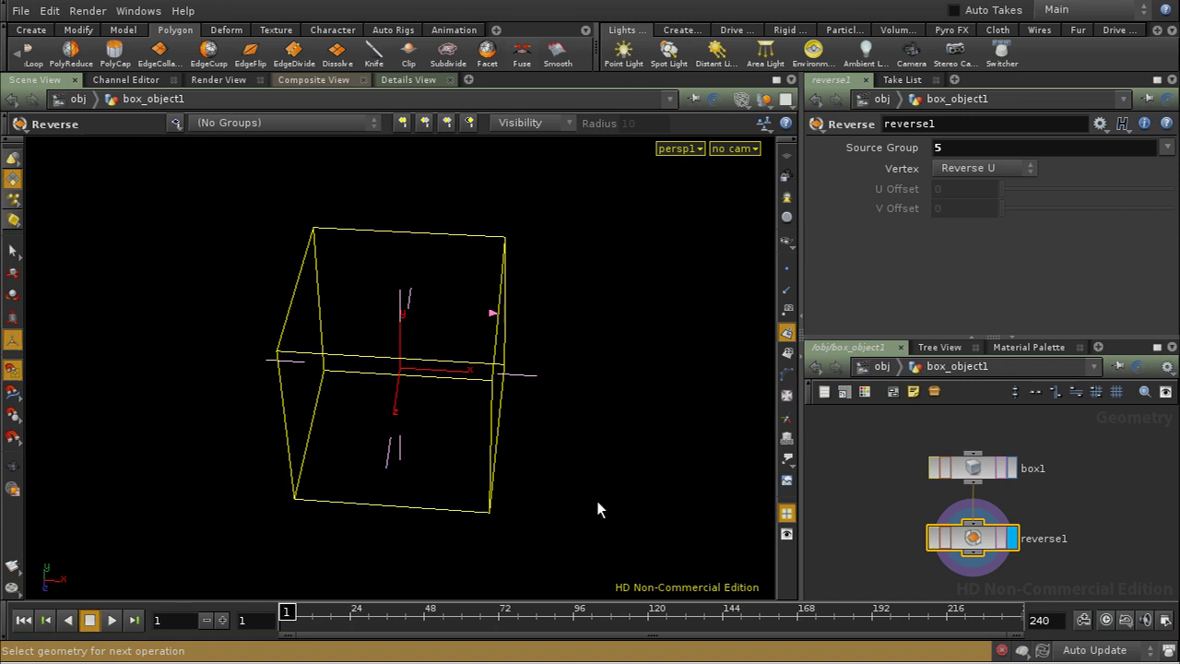
# Append a Facet node after reverse1 with Orient Polygons on, then orbit to check the top-face normal.
pyautogui.click(488, 51)
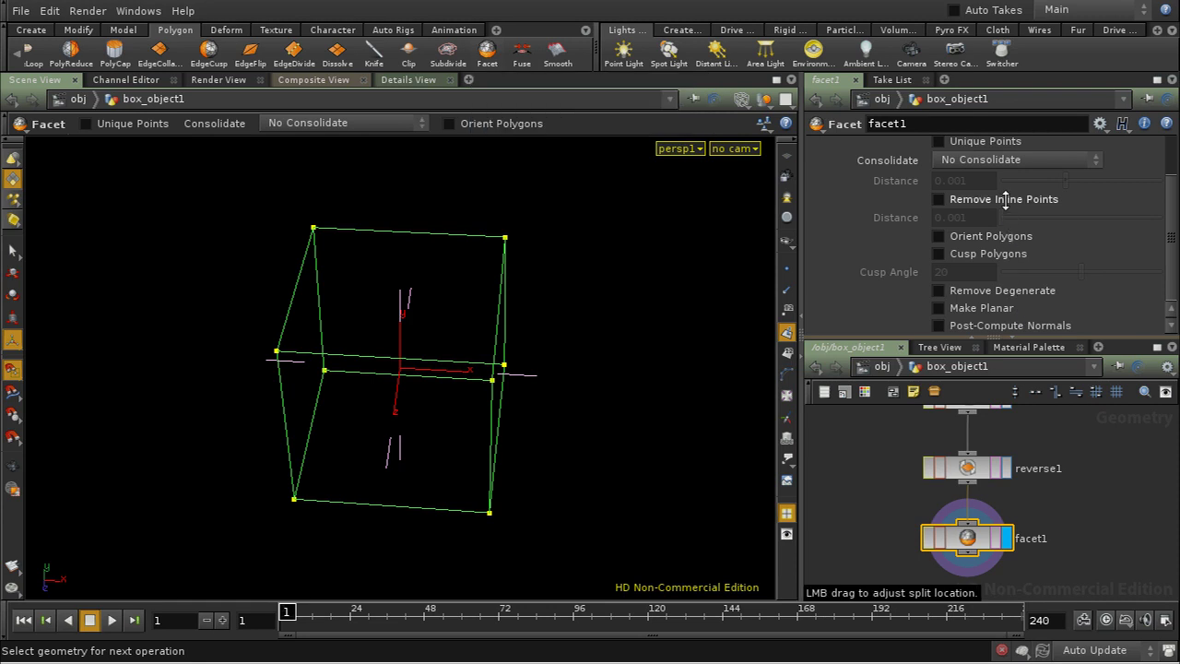
pyautogui.click(1009, 235)
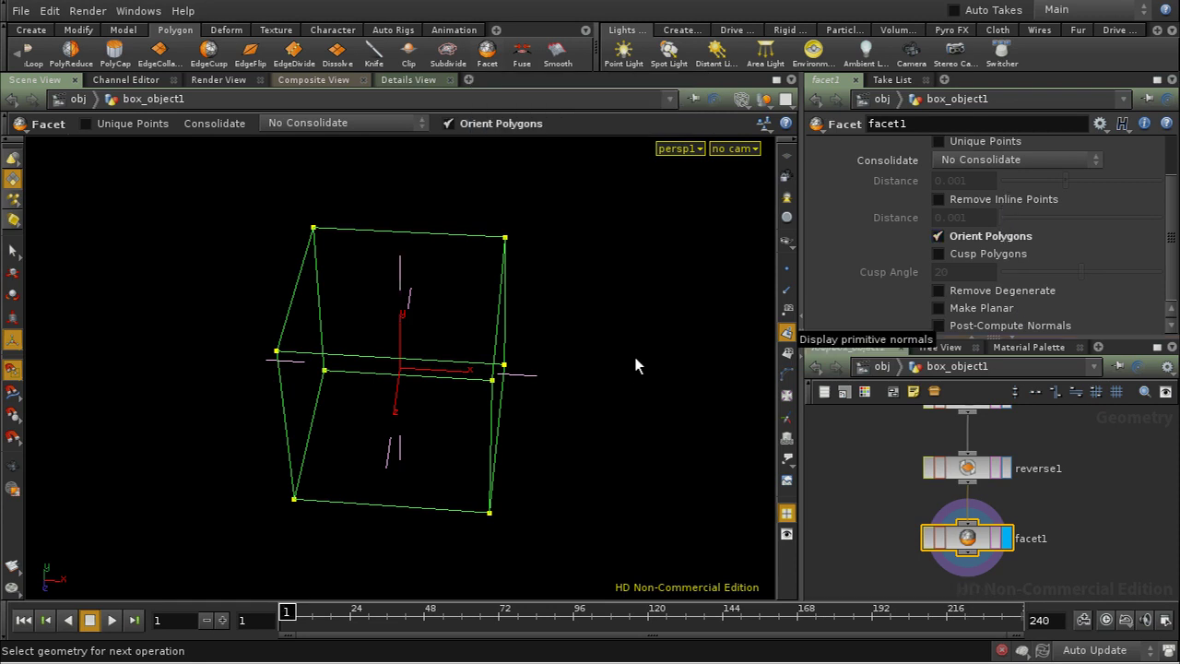
pyautogui.press('Escape')
pyautogui.moveTo(631, 368); pyautogui.dragTo(477, 277)
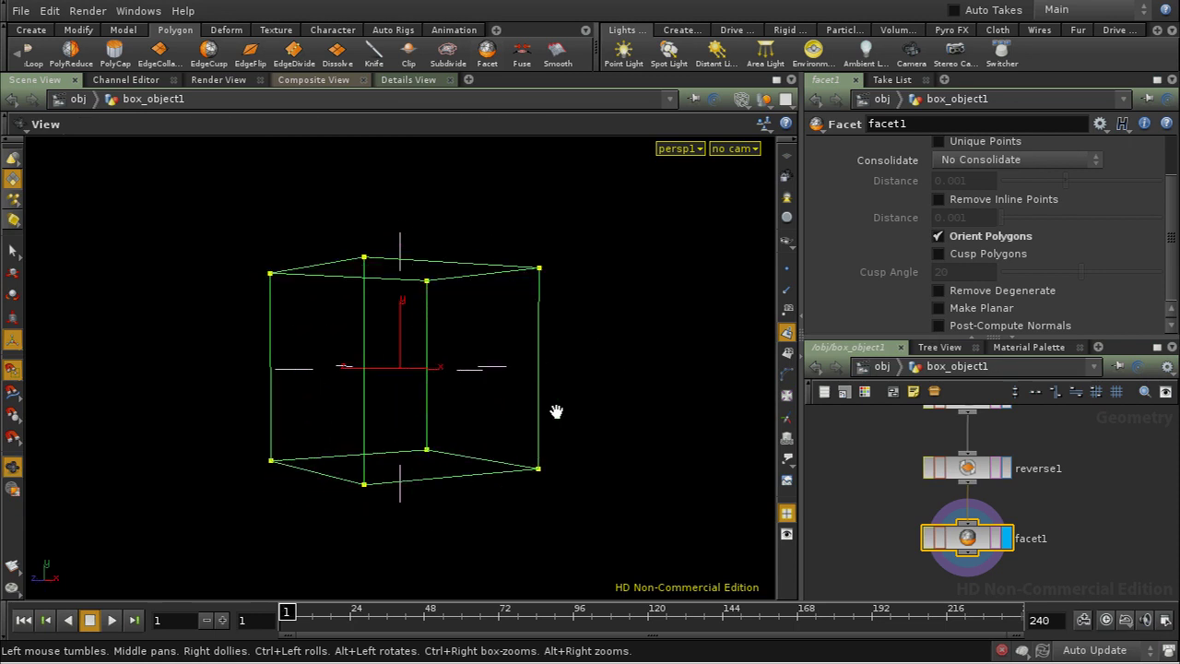
pyautogui.press('Return')
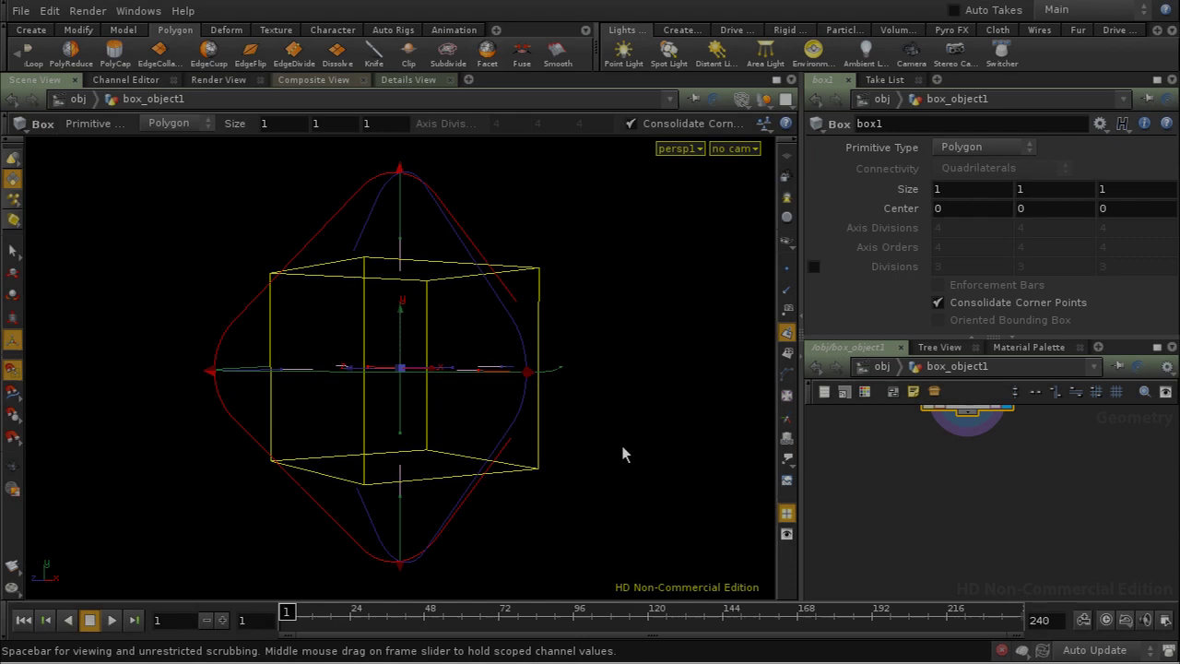
# Orbit and zoom in on the fresh box, then select one of its top corner points.
pyautogui.moveTo(566, 373); pyautogui.dragTo(203, 382)
pyautogui.click(13, 250)
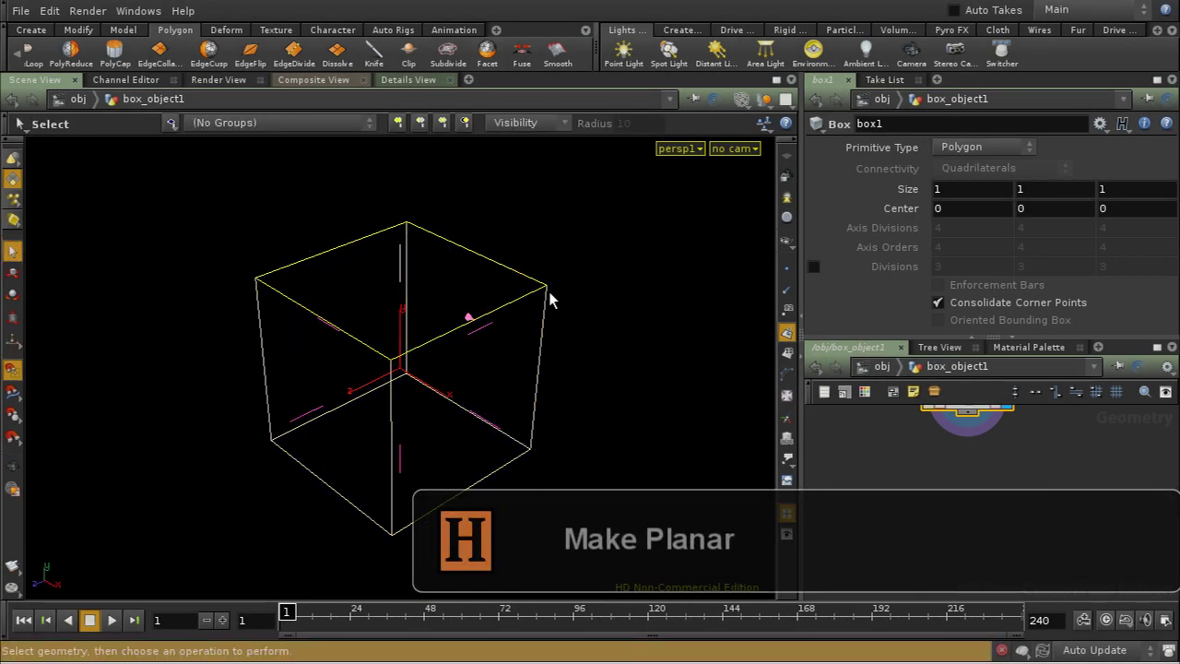
pyautogui.moveTo(549, 299)
pyautogui.mouseDown()
pyautogui.moveTo(568, 318)
pyautogui.moveTo(540, 290)
pyautogui.moveTo(562, 297)
pyautogui.mouseUp()
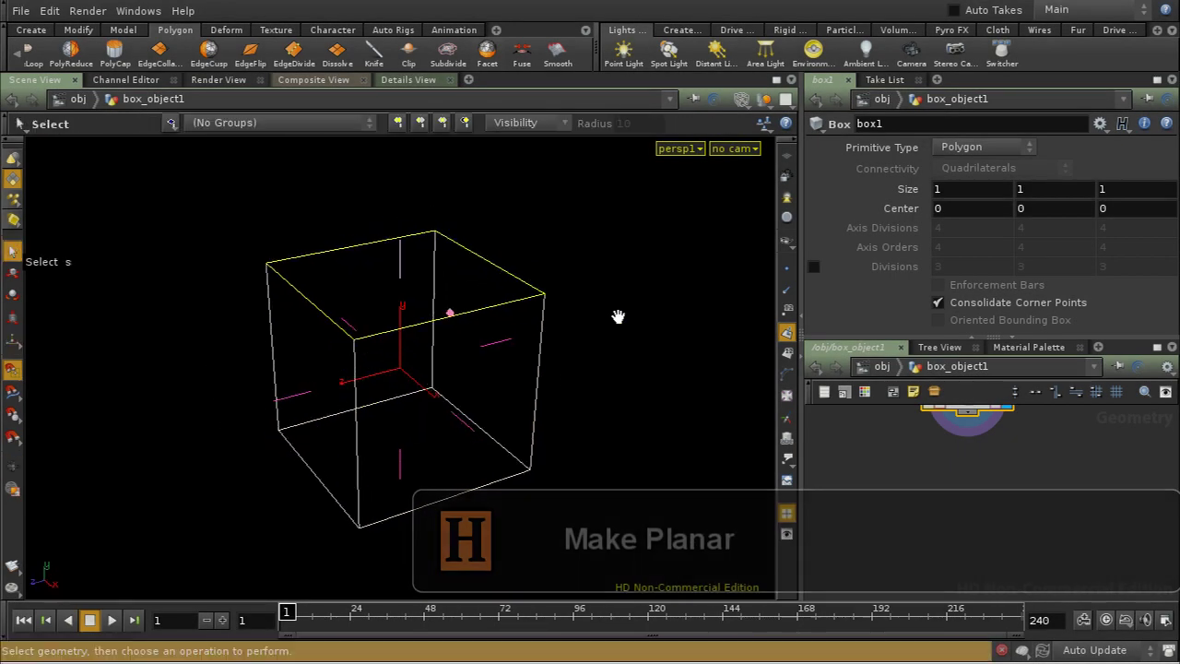
pyautogui.press('Escape')
pyautogui.moveTo(611, 304); pyautogui.dragTo(614, 337, button='right')
pyautogui.press('s')
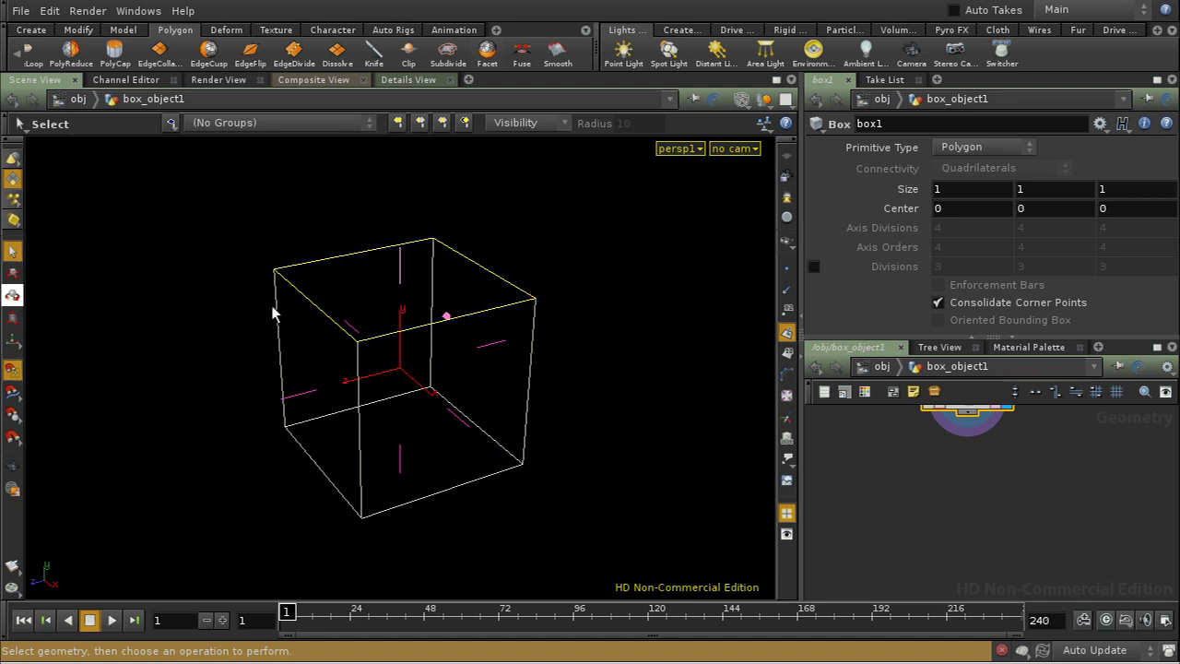
pyautogui.click(392, 310)
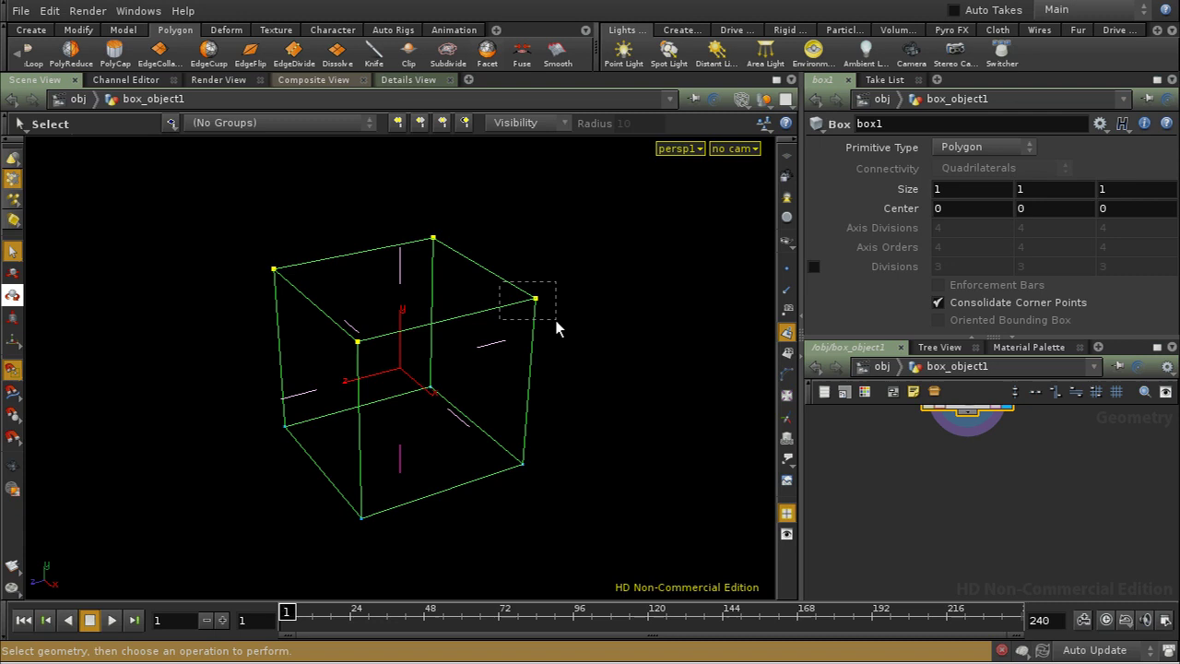
# Raise the selected corner about 0.2486 in Y, orbiting to inspect the warped top face.
pyautogui.click(12, 275)
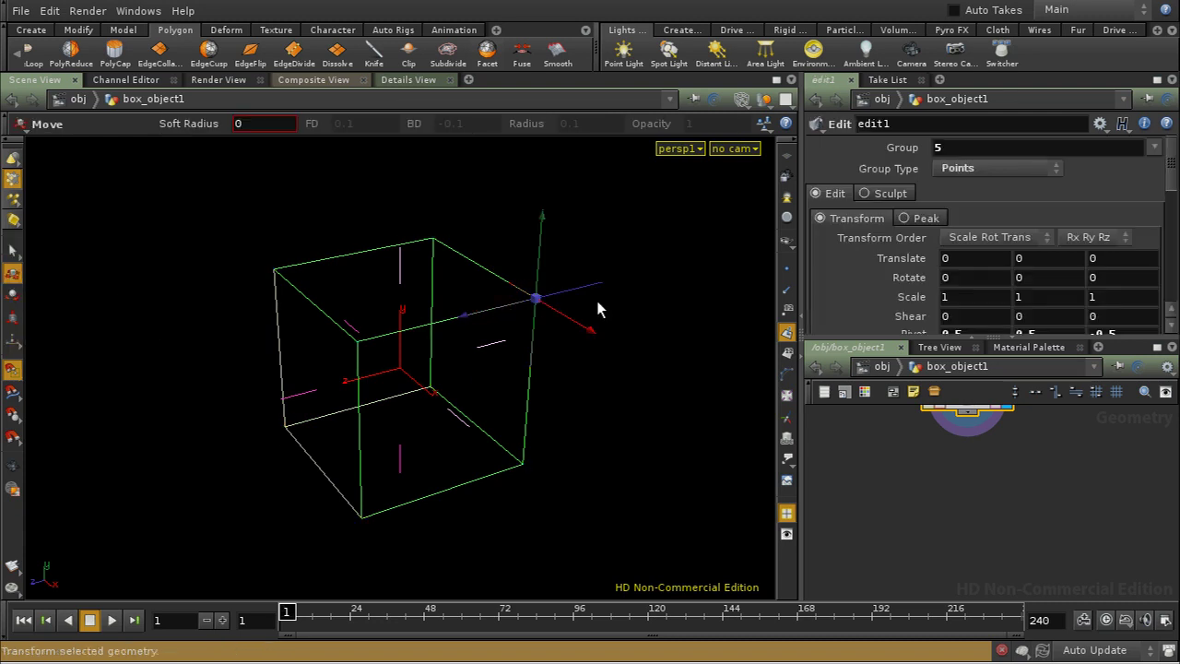
pyautogui.moveTo(545, 255); pyautogui.dragTo(537, 199)
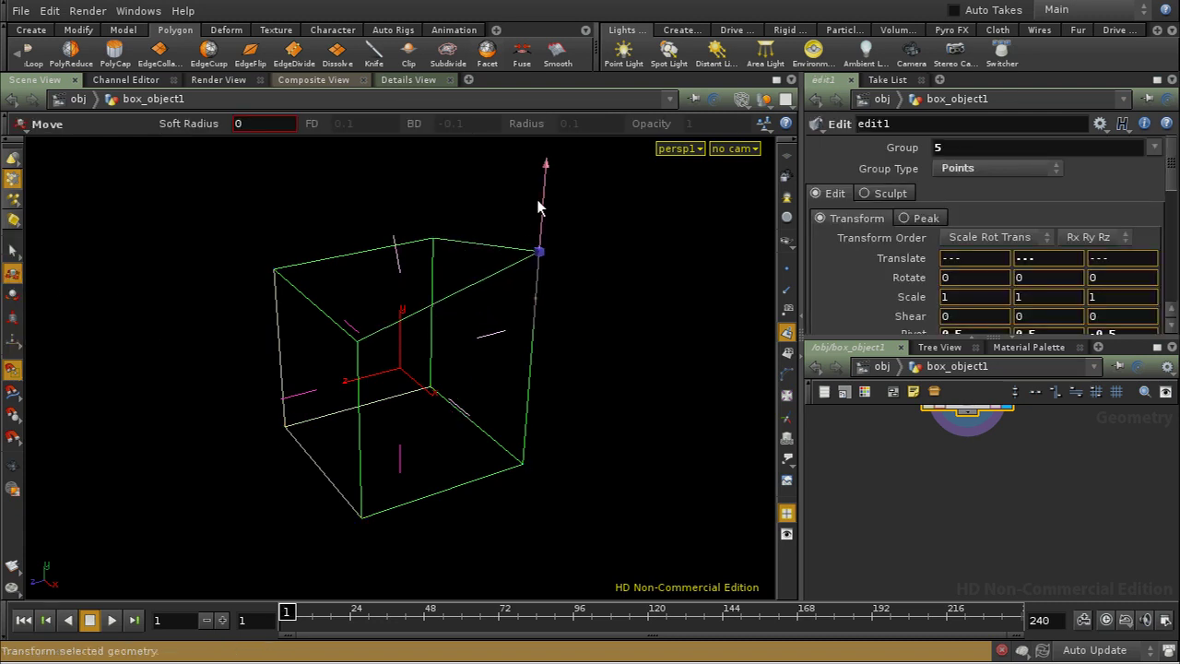
pyautogui.press('Escape')
pyautogui.moveTo(568, 350); pyautogui.dragTo(573, 396)
pyautogui.press('t')
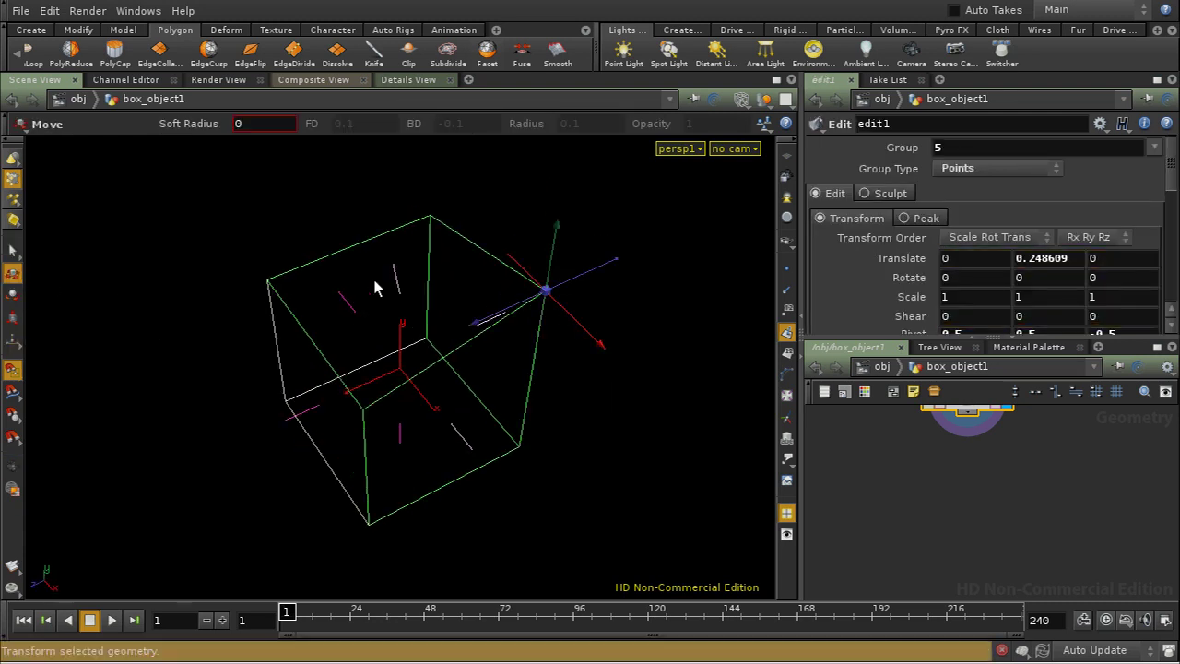
pyautogui.press('Escape')
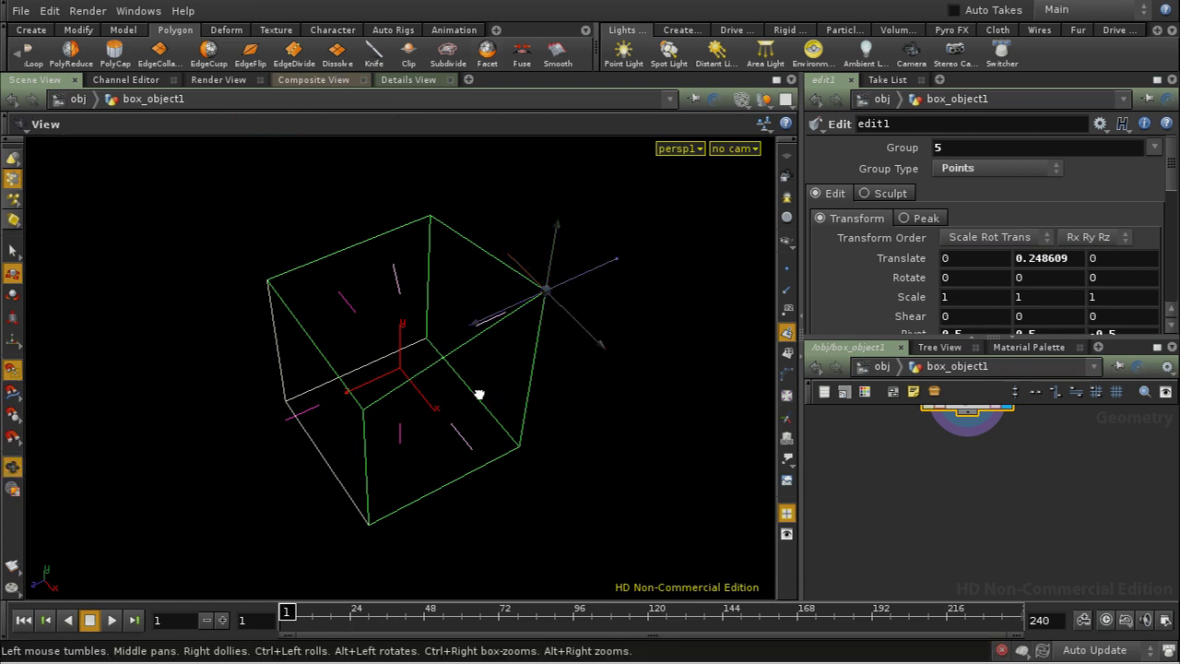
pyautogui.moveTo(479, 396); pyautogui.dragTo(451, 353)
pyautogui.press('t')
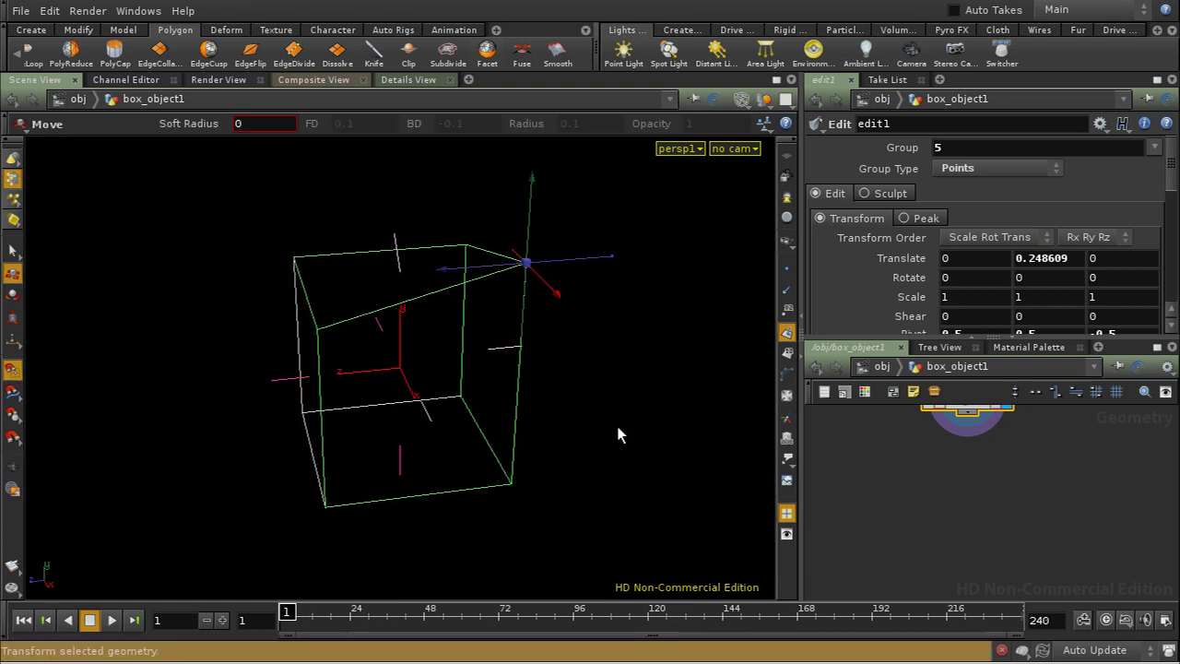
pyautogui.press('Escape')
pyautogui.moveTo(611, 329)
pyautogui.mouseDown()
pyautogui.moveTo(640, 453)
pyautogui.moveTo(591, 339)
pyautogui.mouseUp()
pyautogui.press('t')
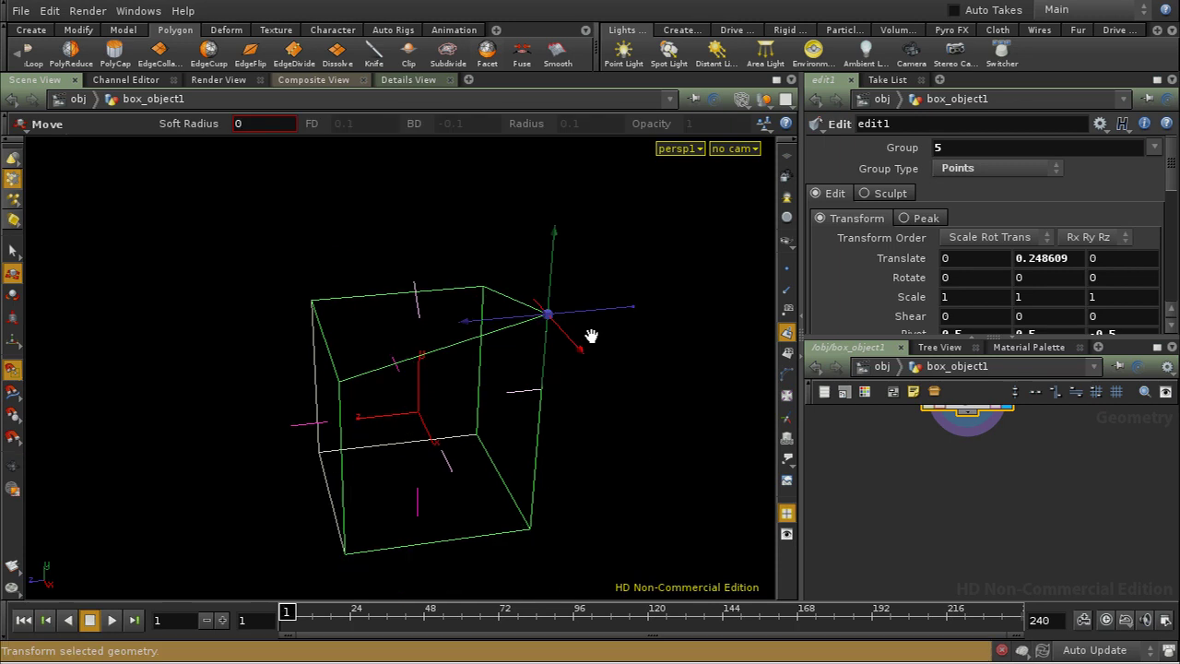
pyautogui.click(288, 259)
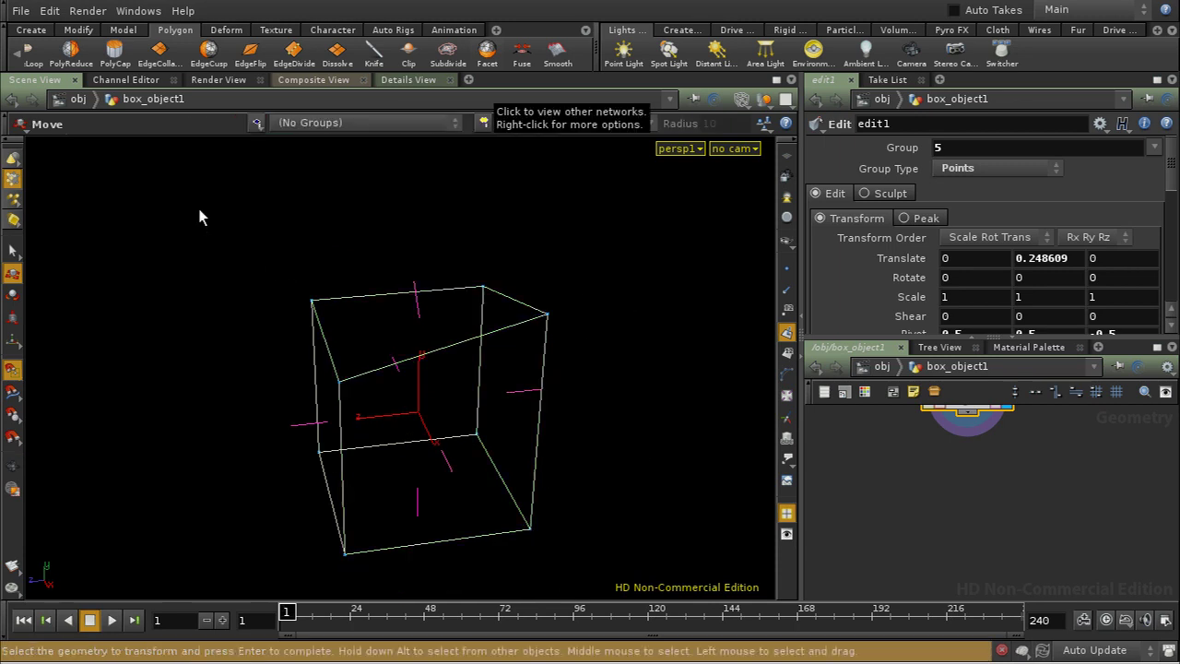
pyautogui.press('s')
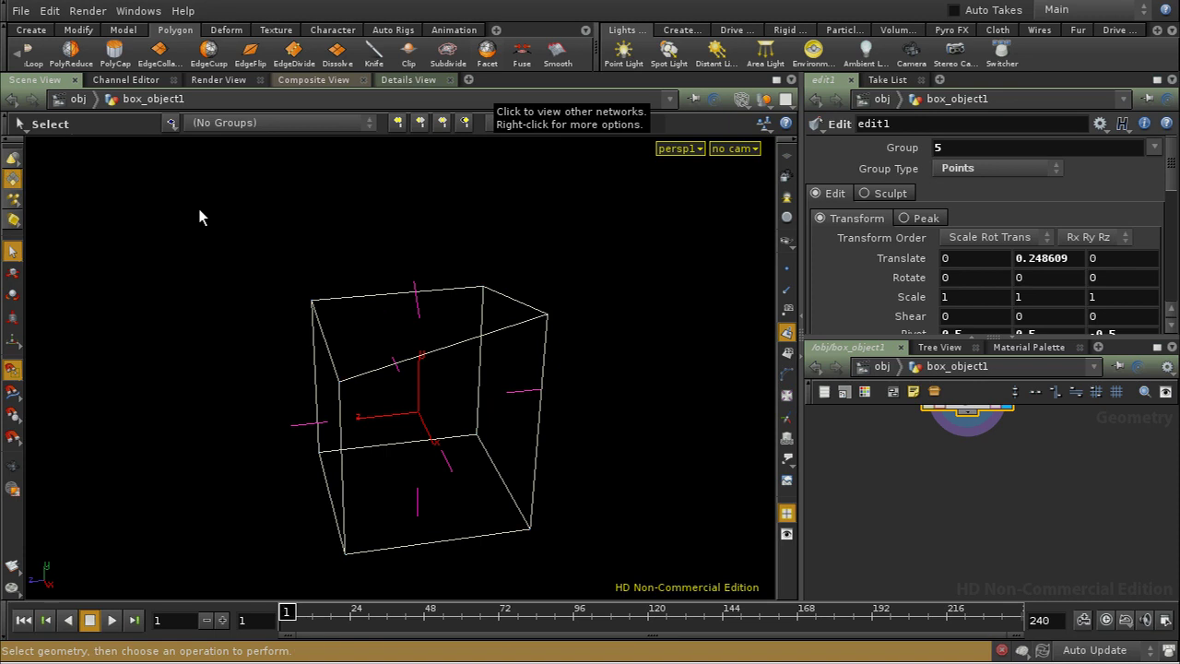
pyautogui.moveTo(269, 321); pyautogui.dragTo(598, 522)
pyautogui.moveTo(628, 579); pyautogui.dragTo(628, 578)
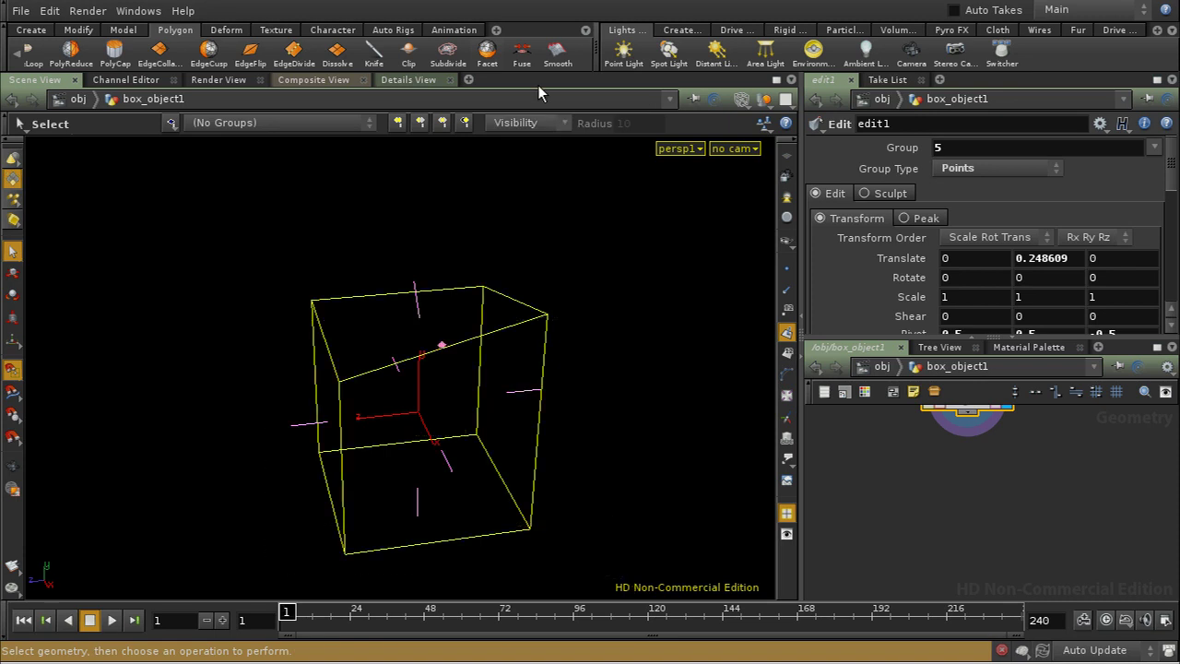
pyautogui.click(487, 51)
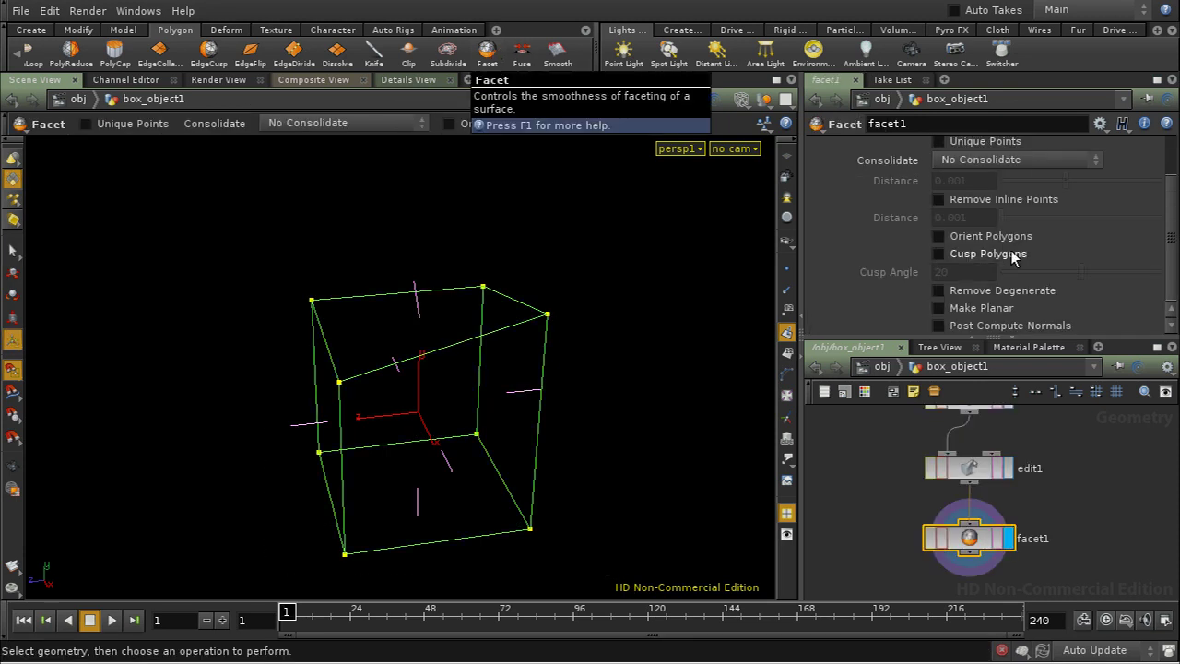
pyautogui.click(974, 310)
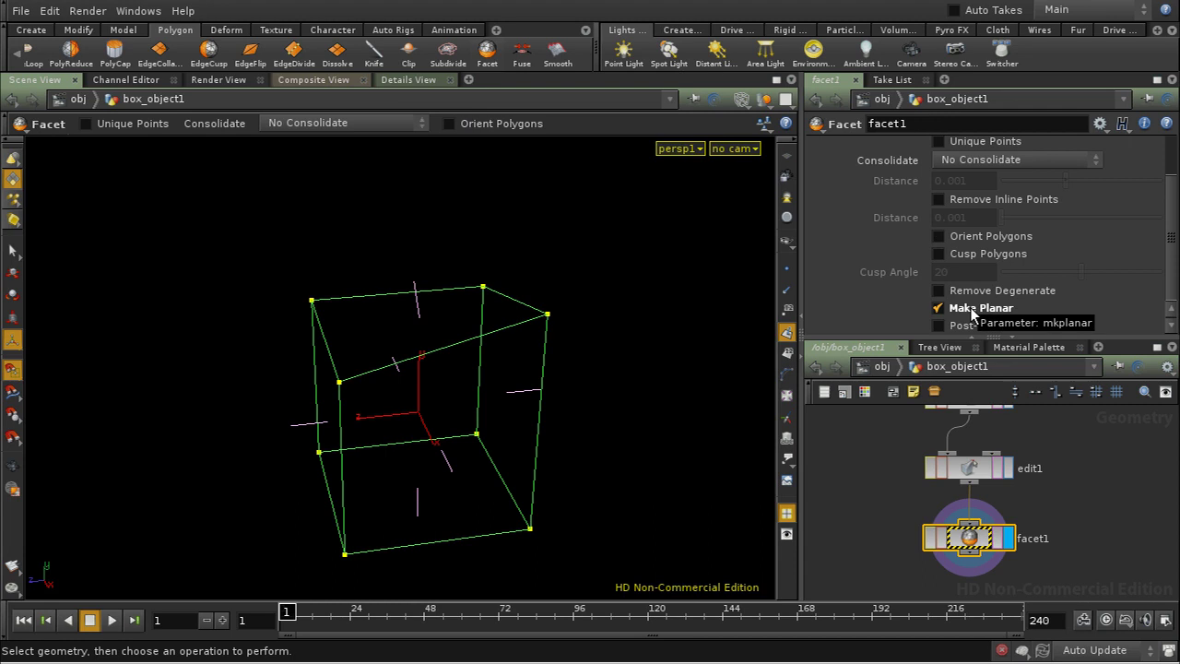
pyautogui.middleClick(977, 537)
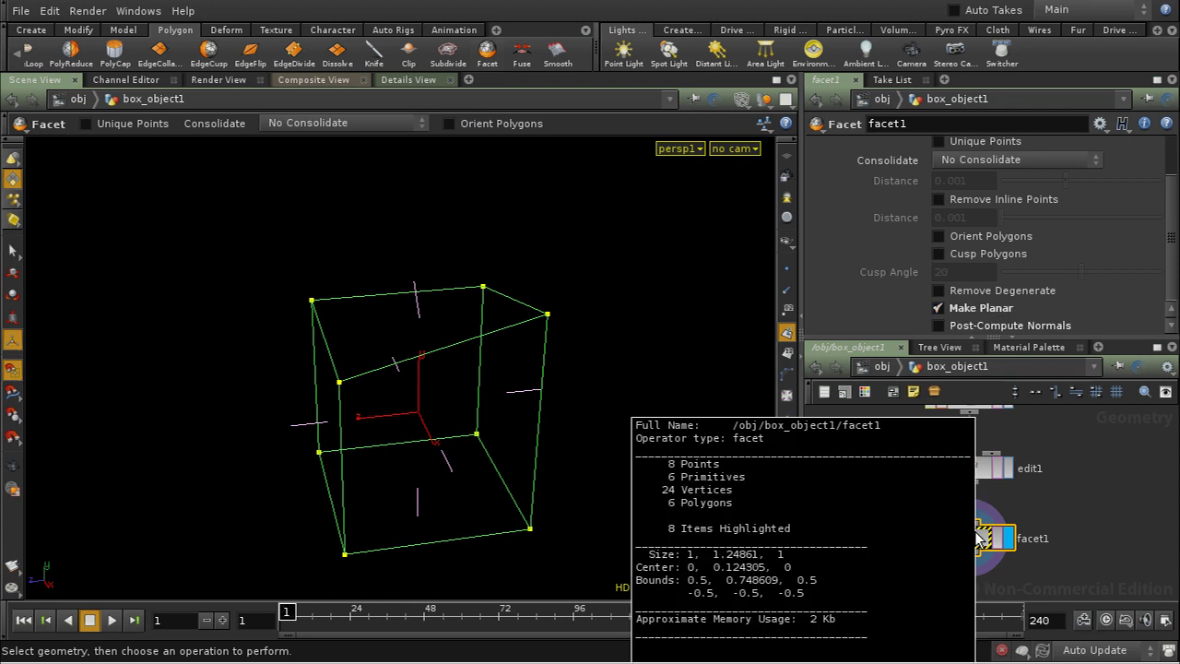
pyautogui.press('Escape')
pyautogui.moveTo(534, 329); pyautogui.dragTo(461, 348)
pyautogui.press('Return')
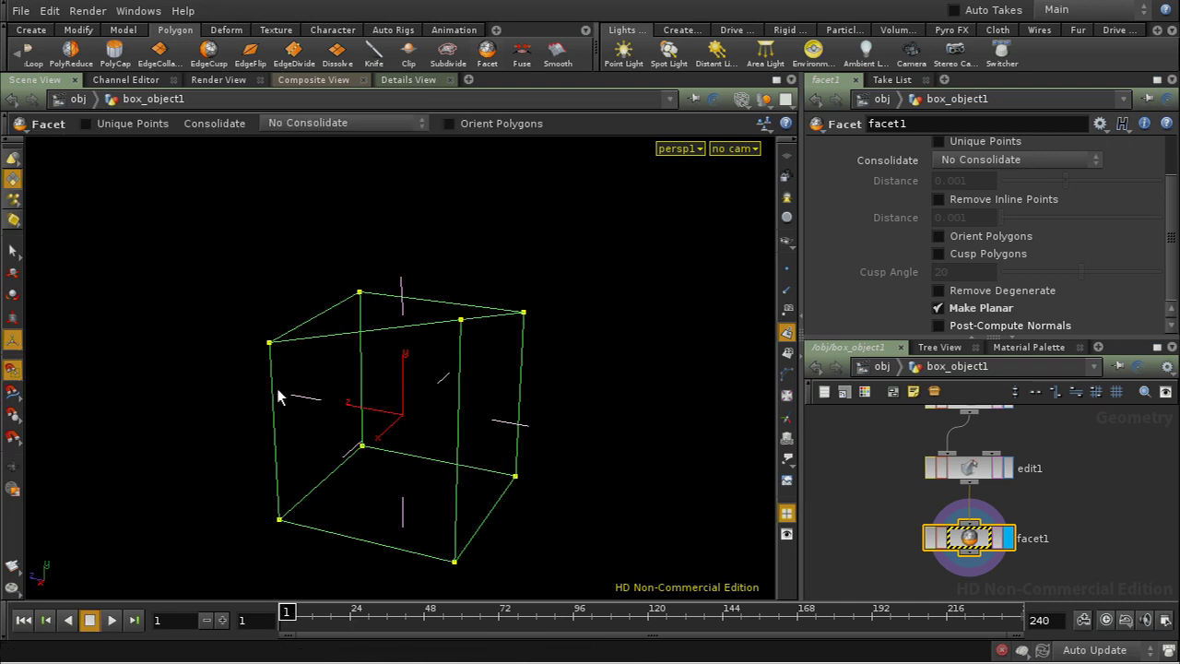
pyautogui.press('Escape')
pyautogui.moveTo(278, 397); pyautogui.dragTo(305, 329)
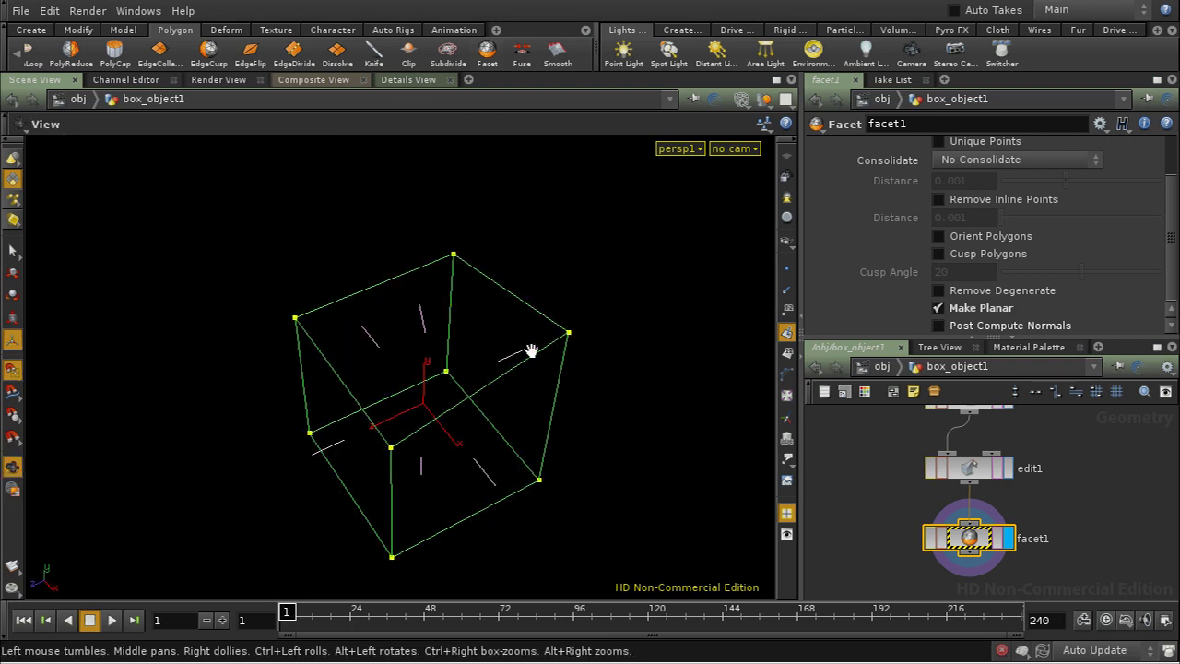
pyautogui.press('Return')
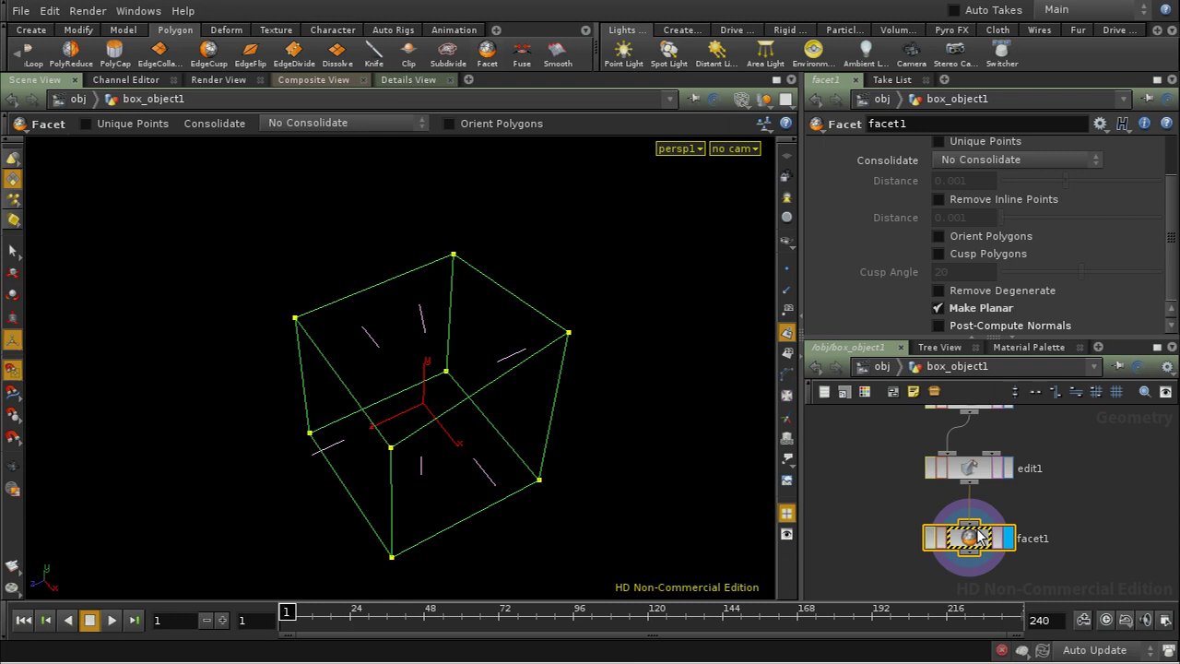
pyautogui.press('Delete')
pyautogui.press('s')
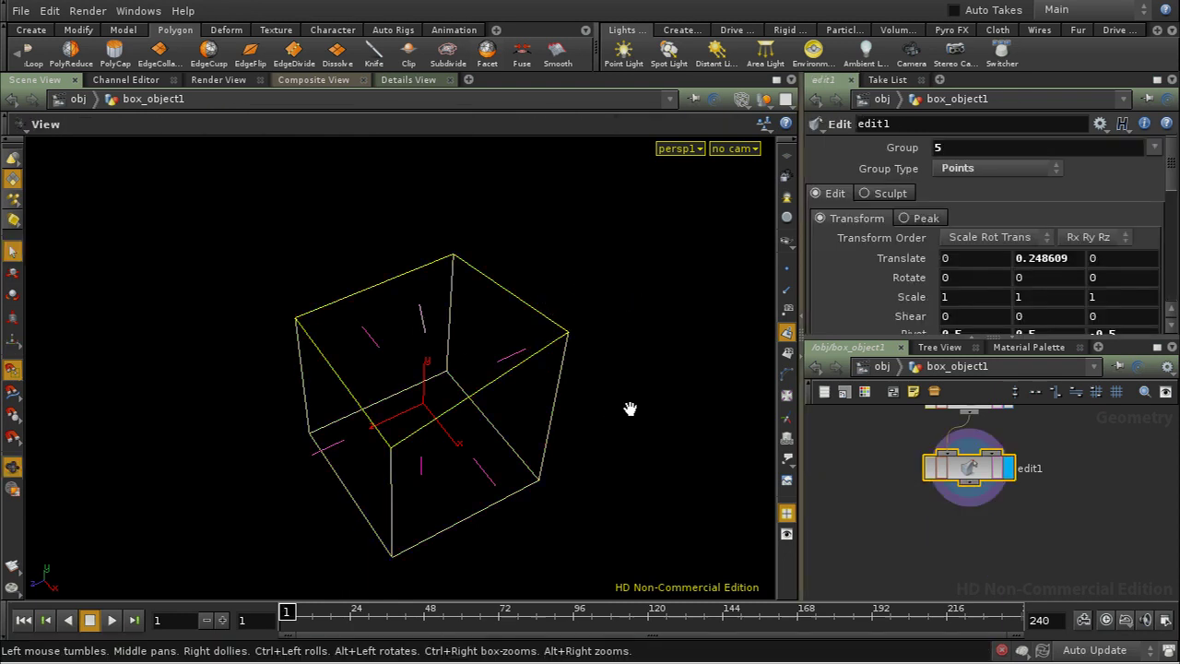
# Append a Facet node after edit1 with Make Planar on, then orbit to inspect the flattened top.
pyautogui.moveTo(632, 409); pyautogui.dragTo(666, 414)
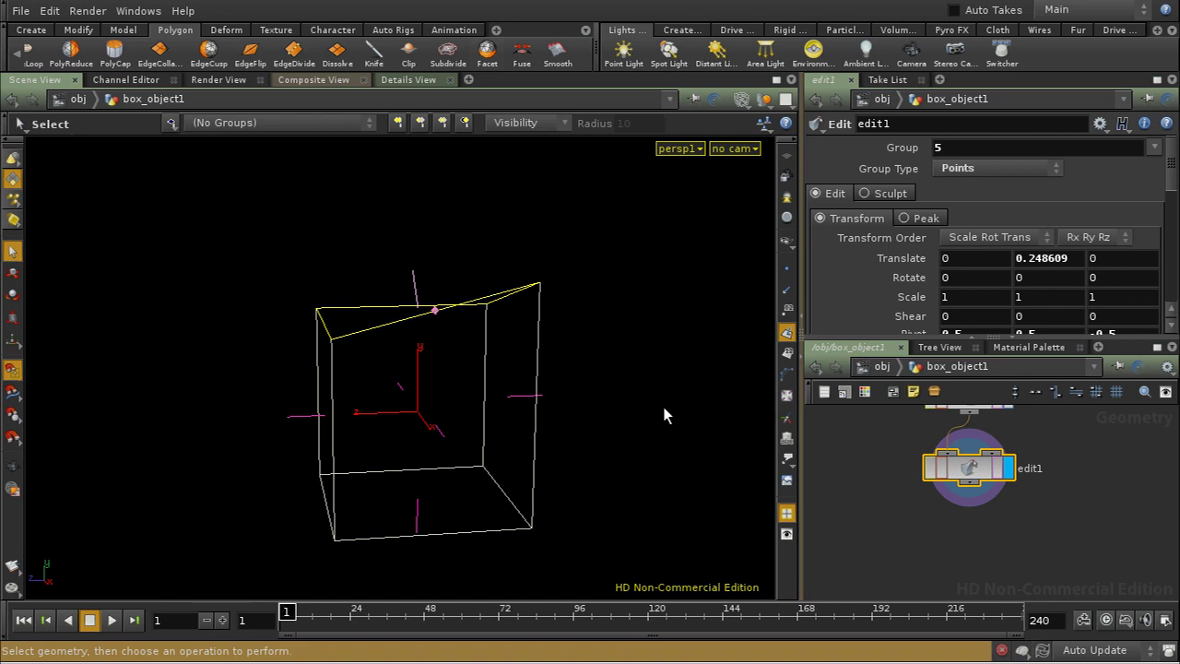
pyautogui.click(493, 59)
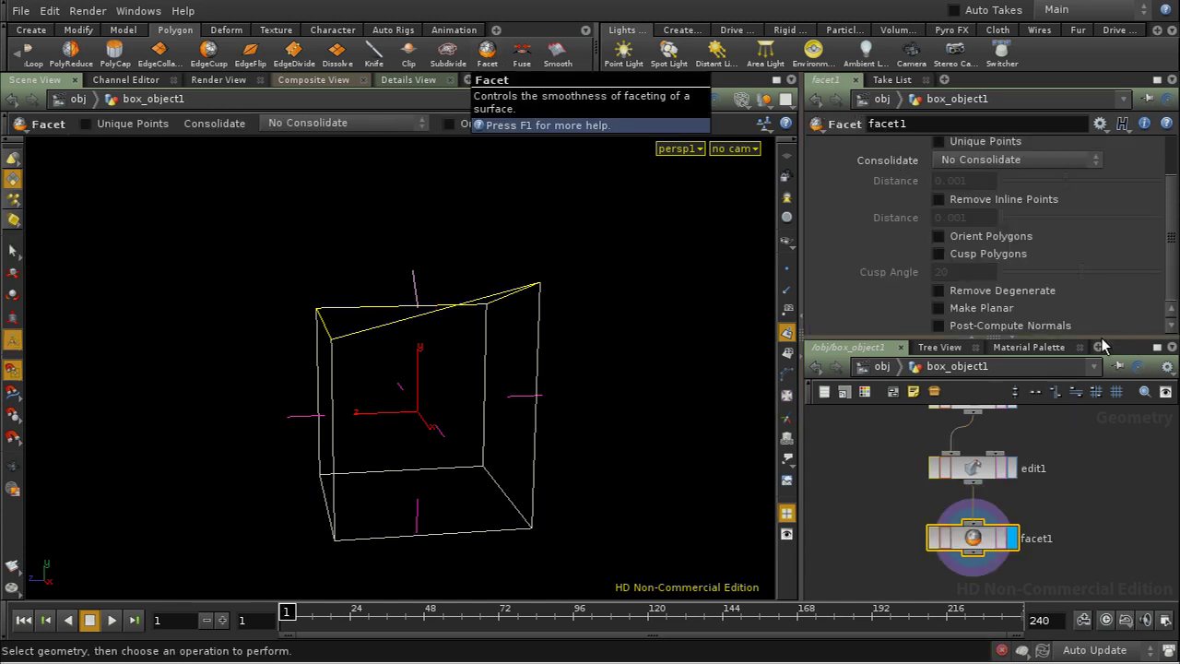
pyautogui.click(973, 310)
pyautogui.moveTo(540, 326); pyautogui.dragTo(364, 309)
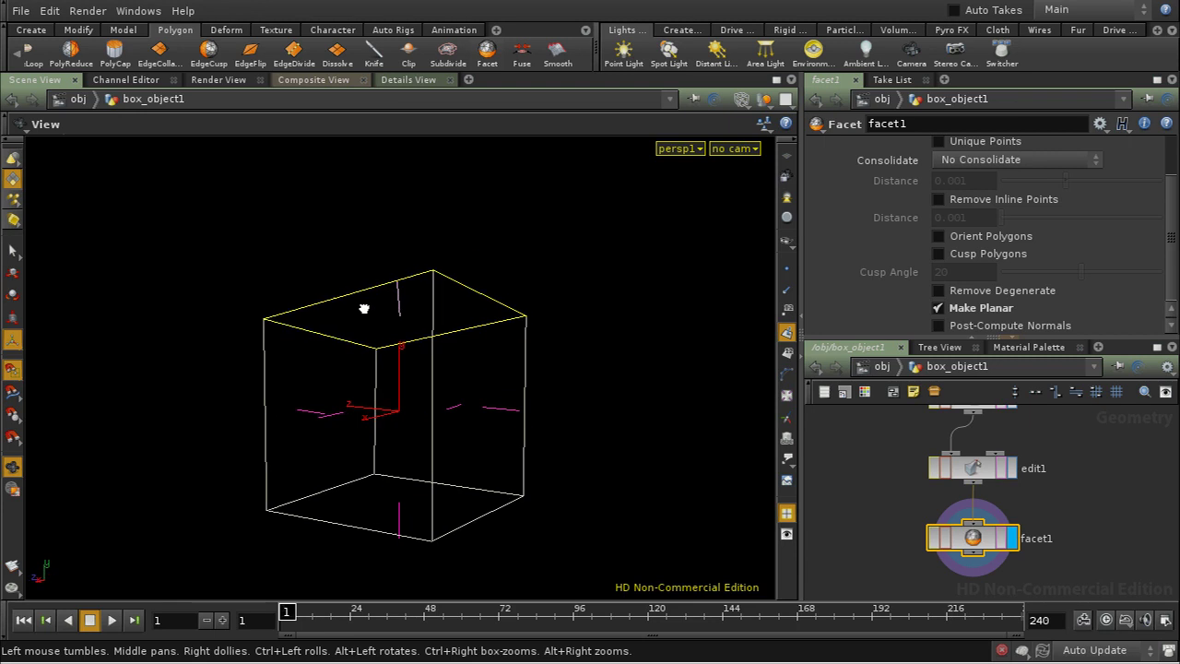
pyautogui.moveTo(521, 355); pyautogui.dragTo(451, 360)
pyautogui.press('Escape')
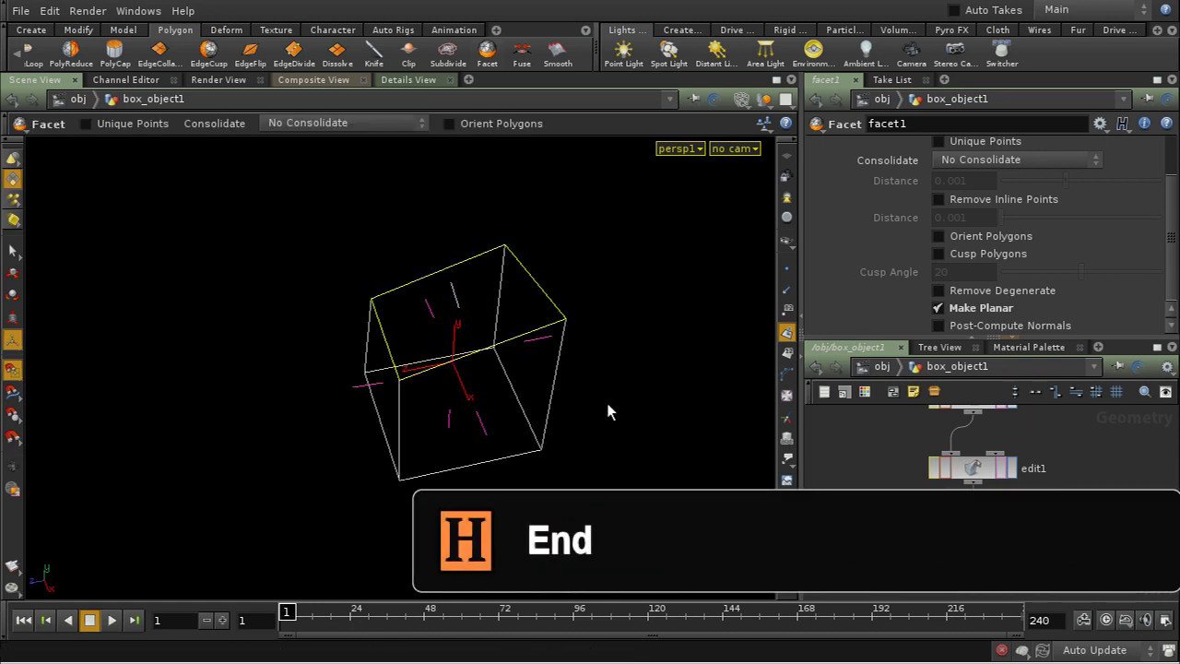